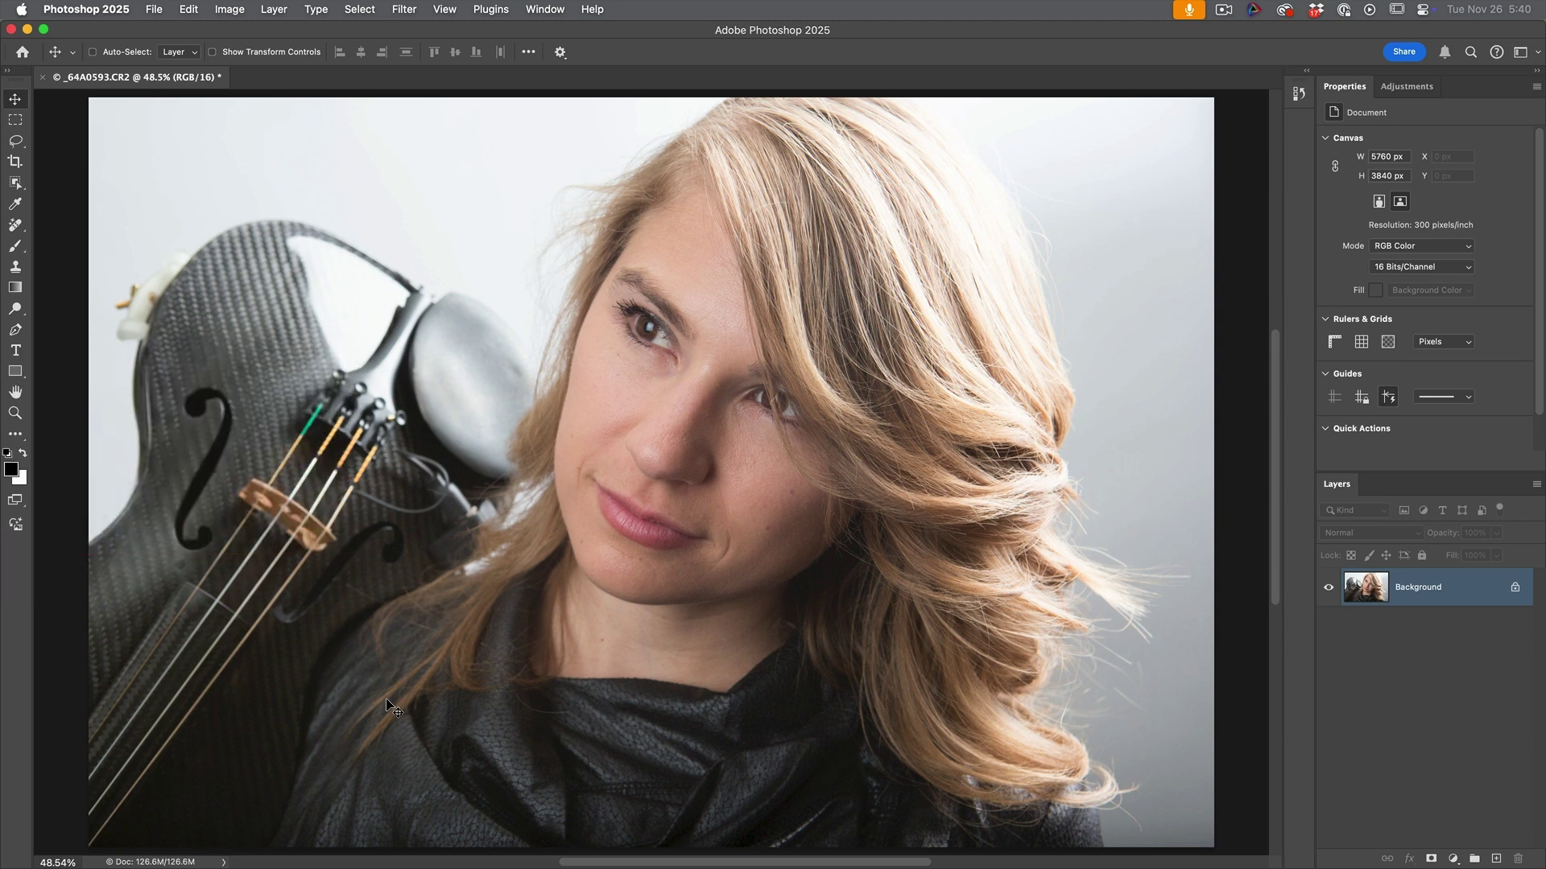
- Open Save for Web (Legacy) showing JPEG High at quality 72, then view the Original tab
left_click(157, 9)
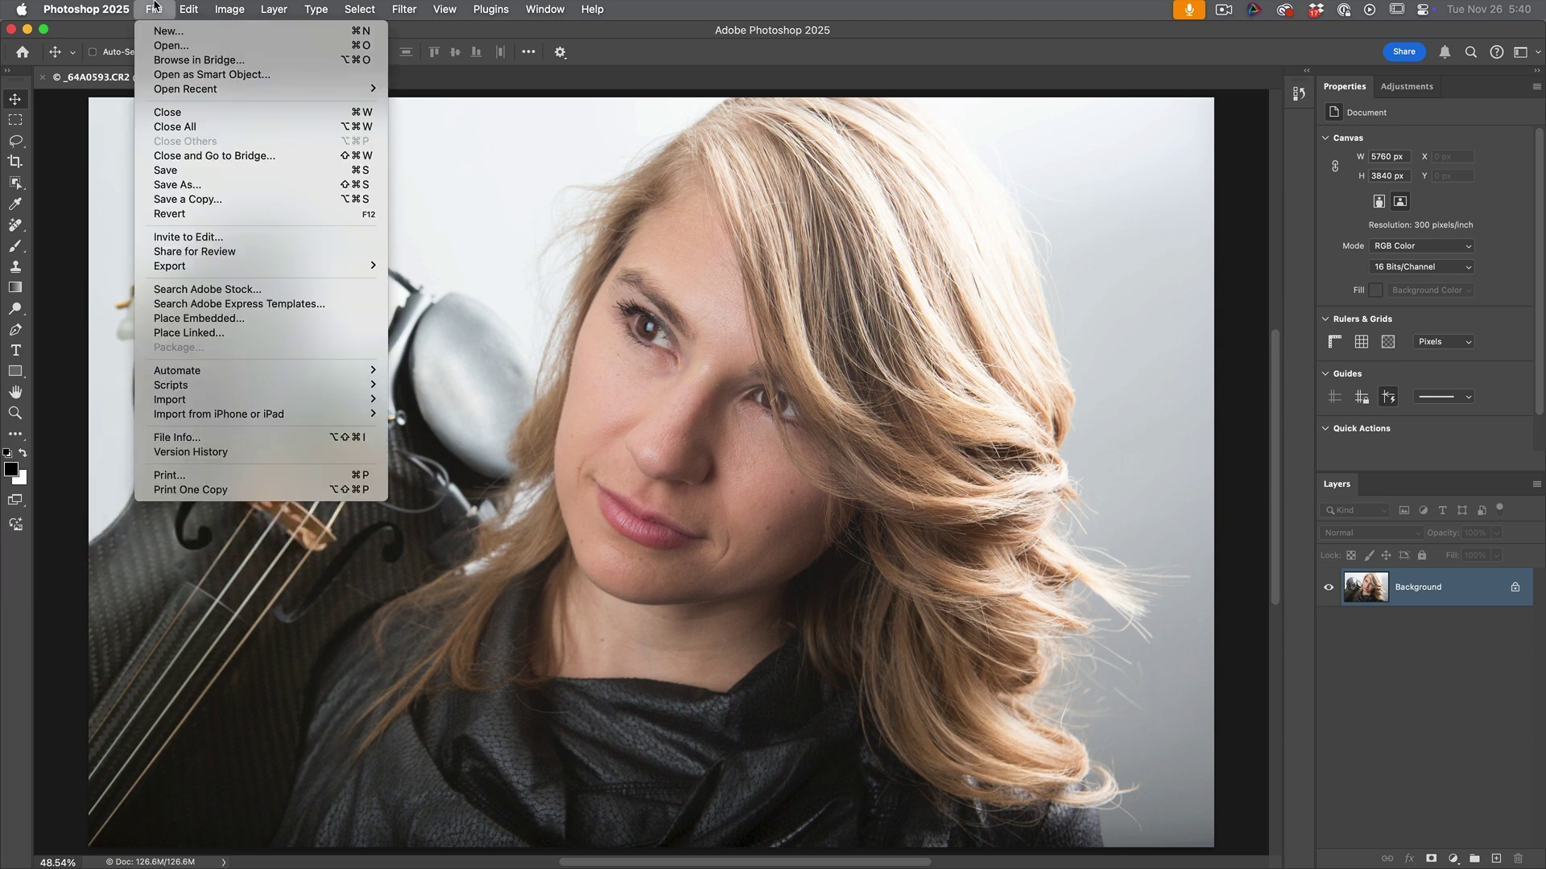
mouse_move(201, 268)
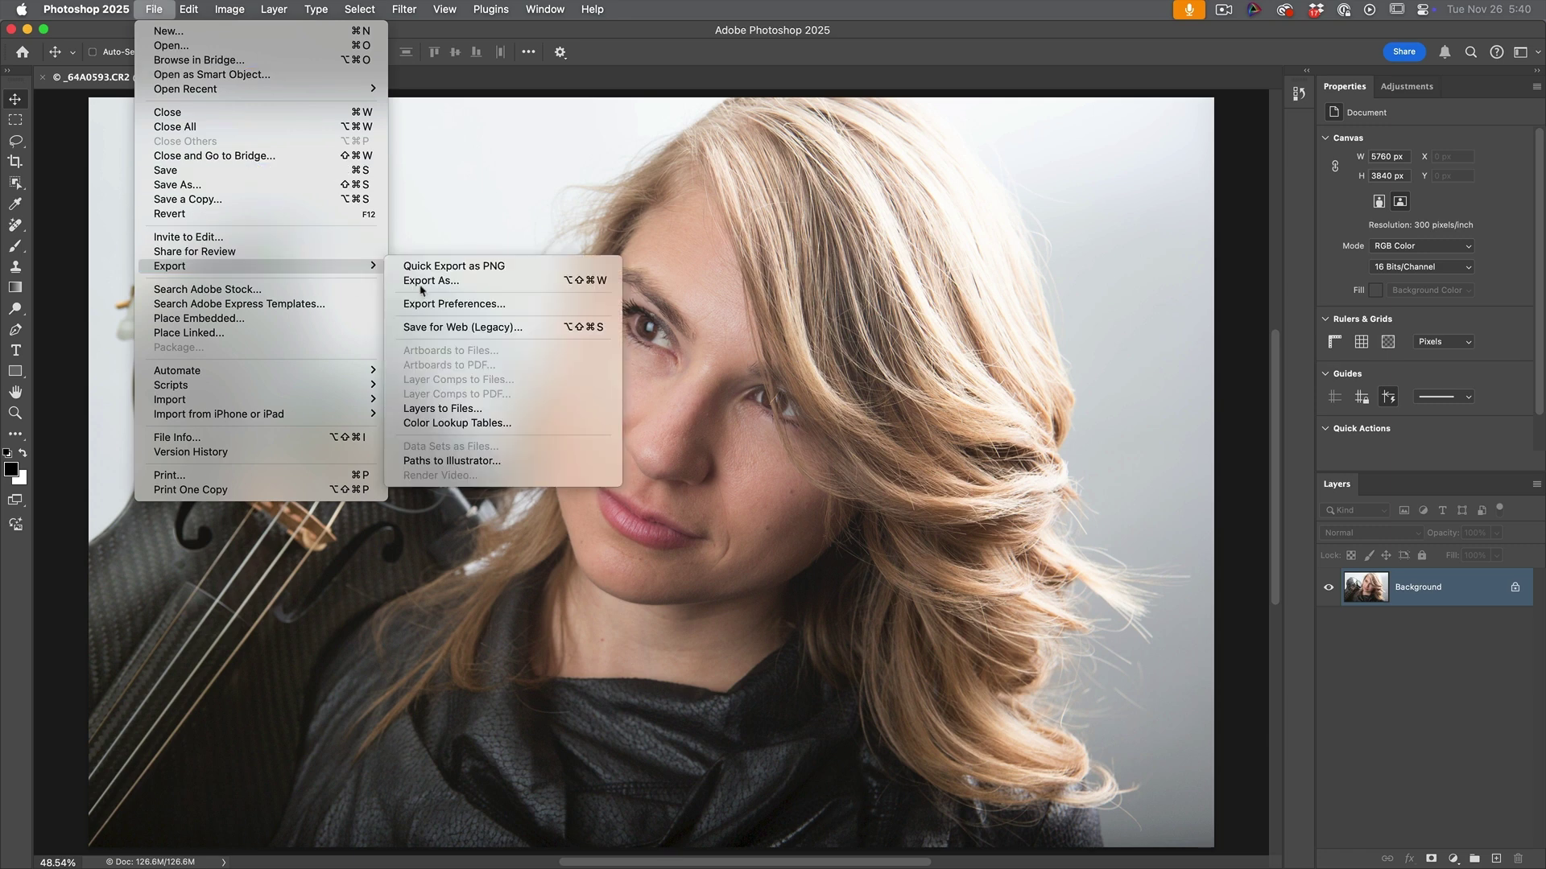
left_click(518, 327)
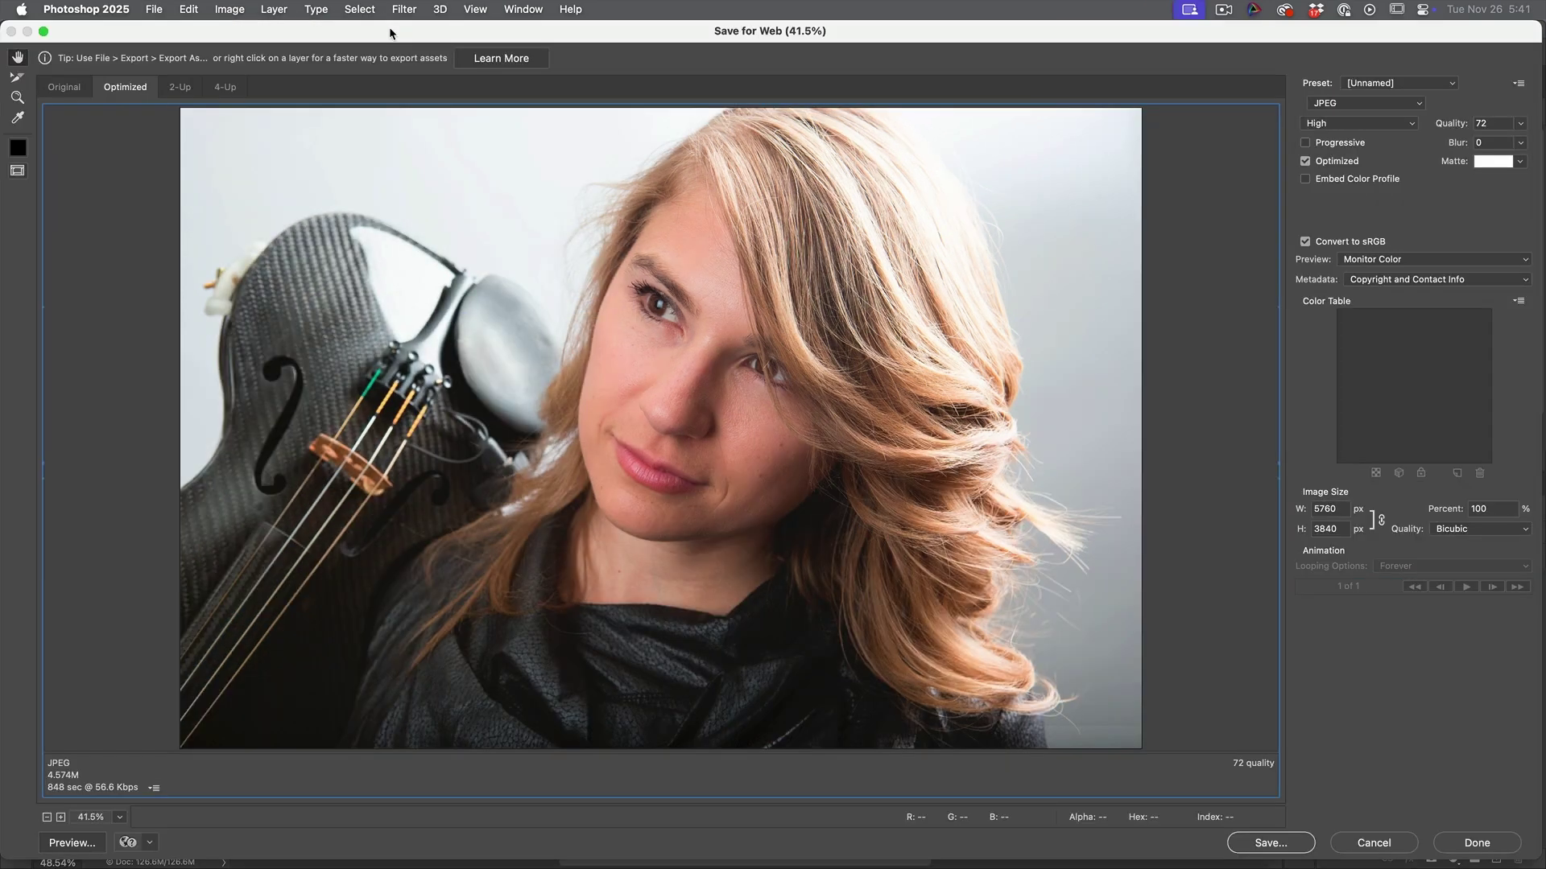
mouse_move(403, 51)
left_mouse_down()
mouse_move(898, 105)
mouse_move(1190, 105)
mouse_move(1070, 77)
mouse_move(390, 50)
left_mouse_up()
left_click(62, 90)
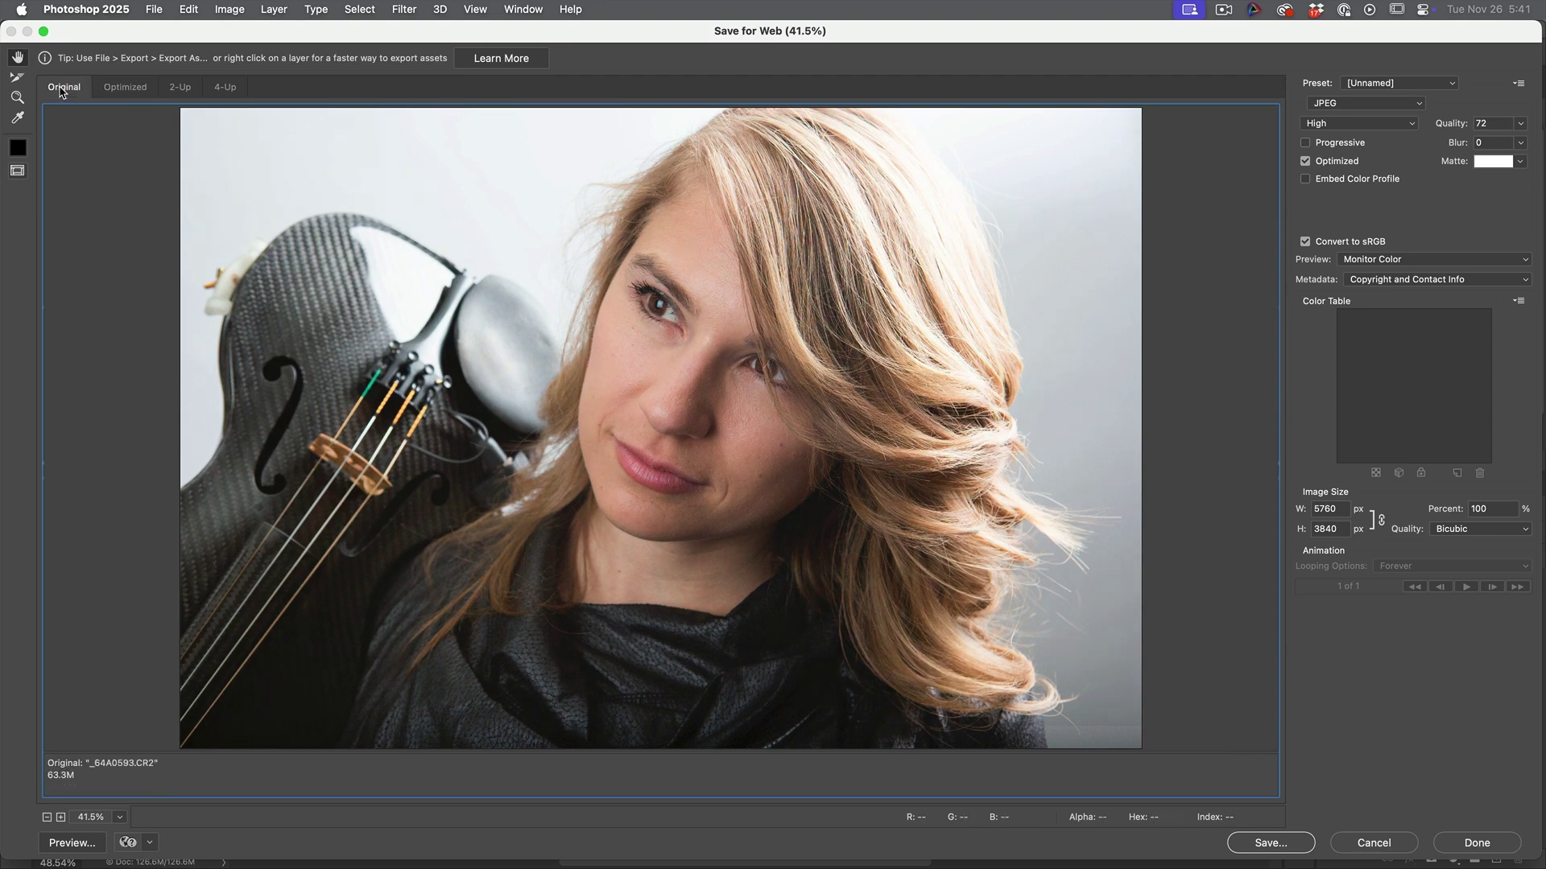
- Turn on Convert to sRGB and compare the optimized JPEG against the original image
left_click(1305, 241)
left_click_drag(193, 35, 944, 45)
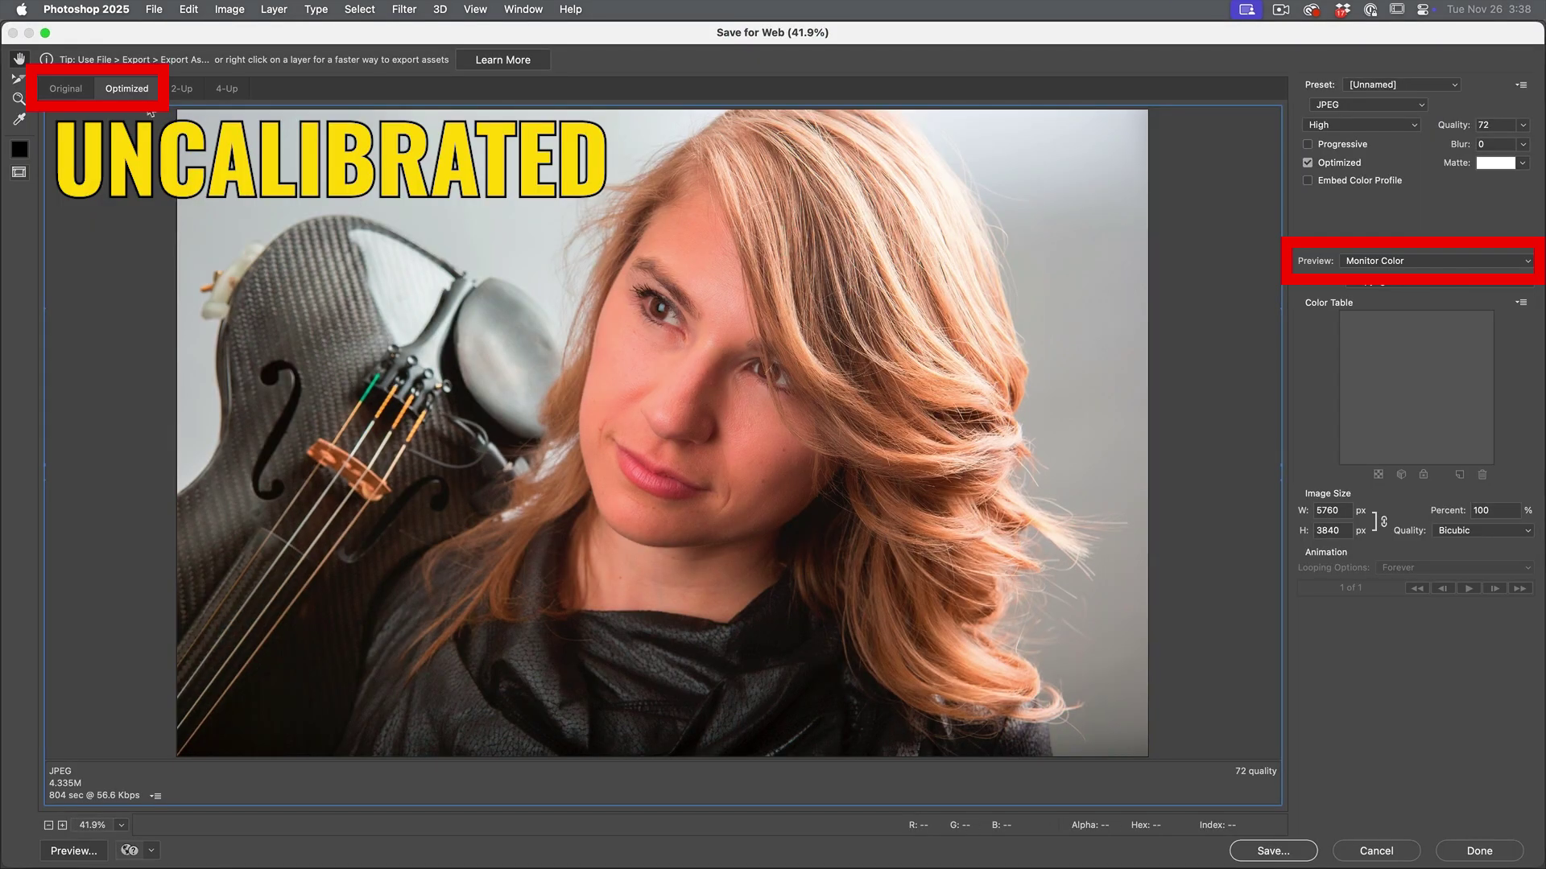
left_click(73, 91)
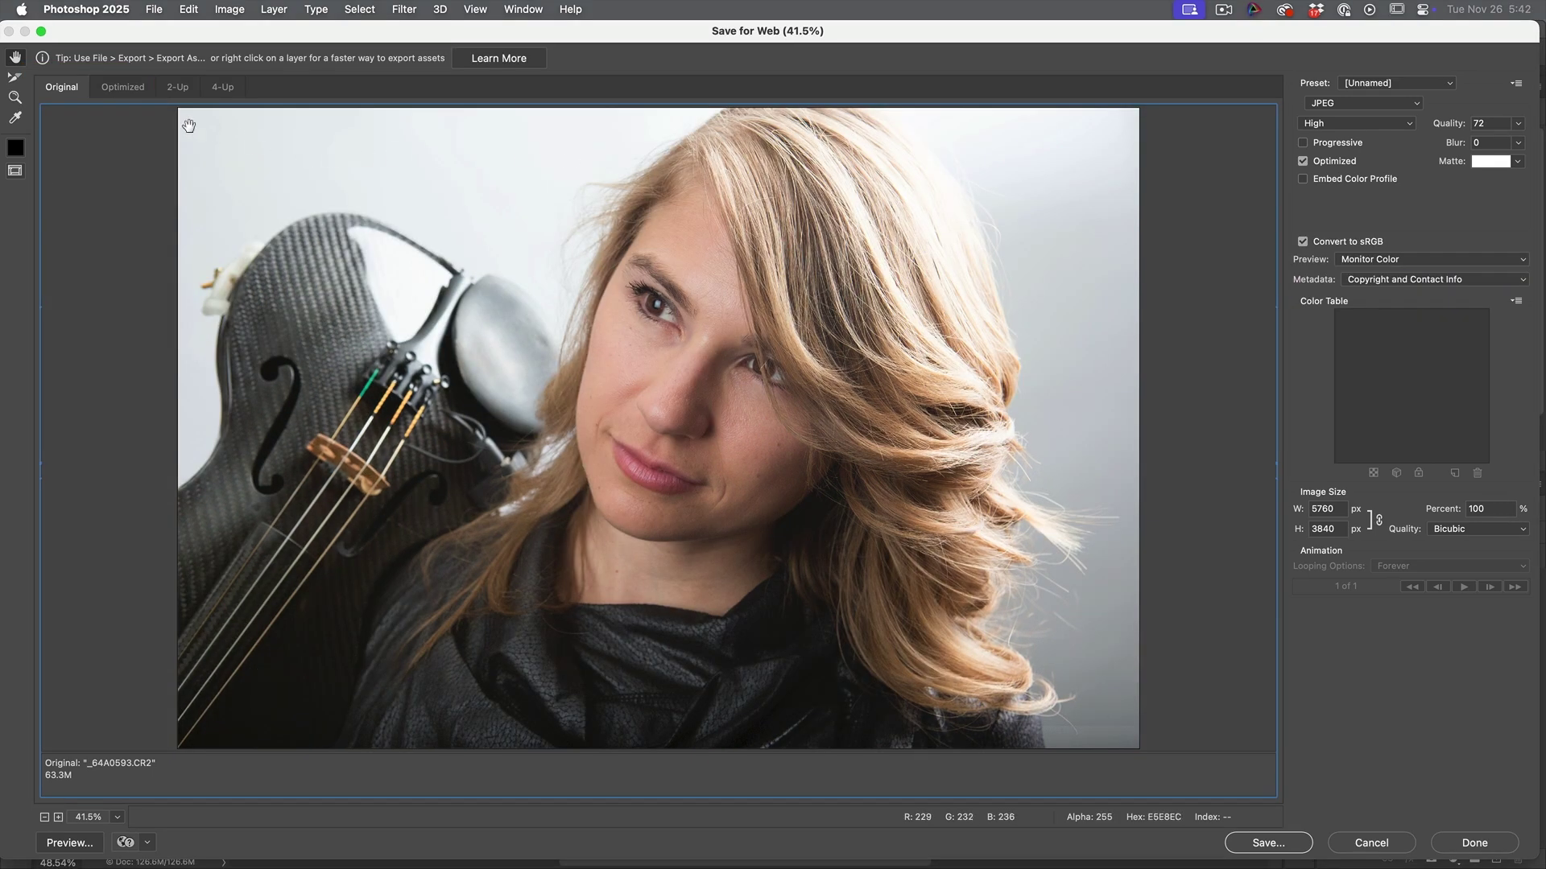
- Set the optimized JPEG preview to Use Document Profile and compare it with the original
left_click(126, 92)
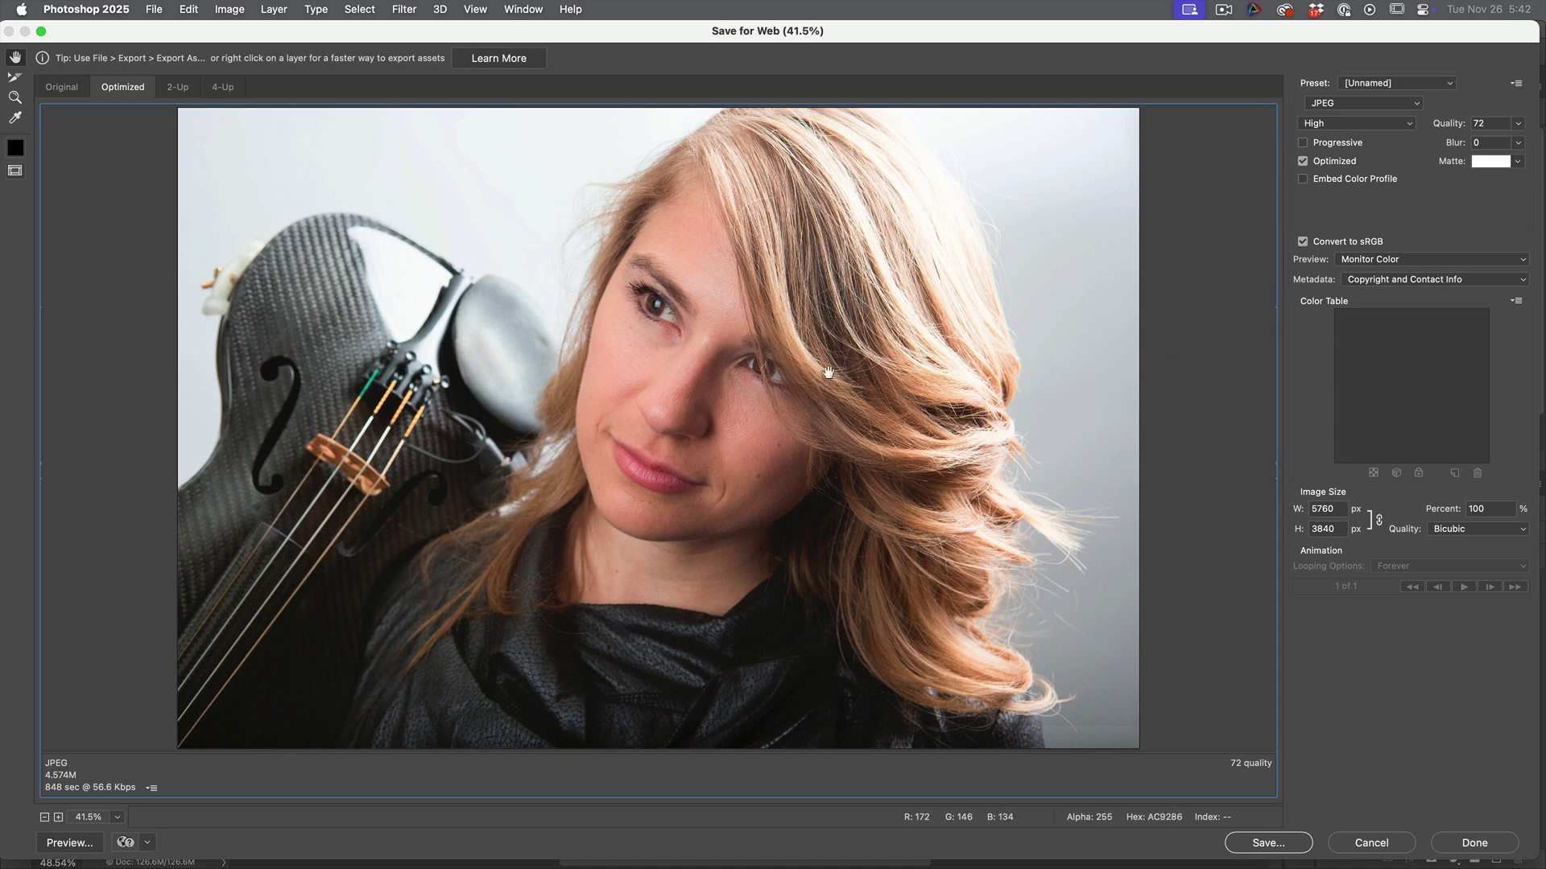
left_click(1378, 261)
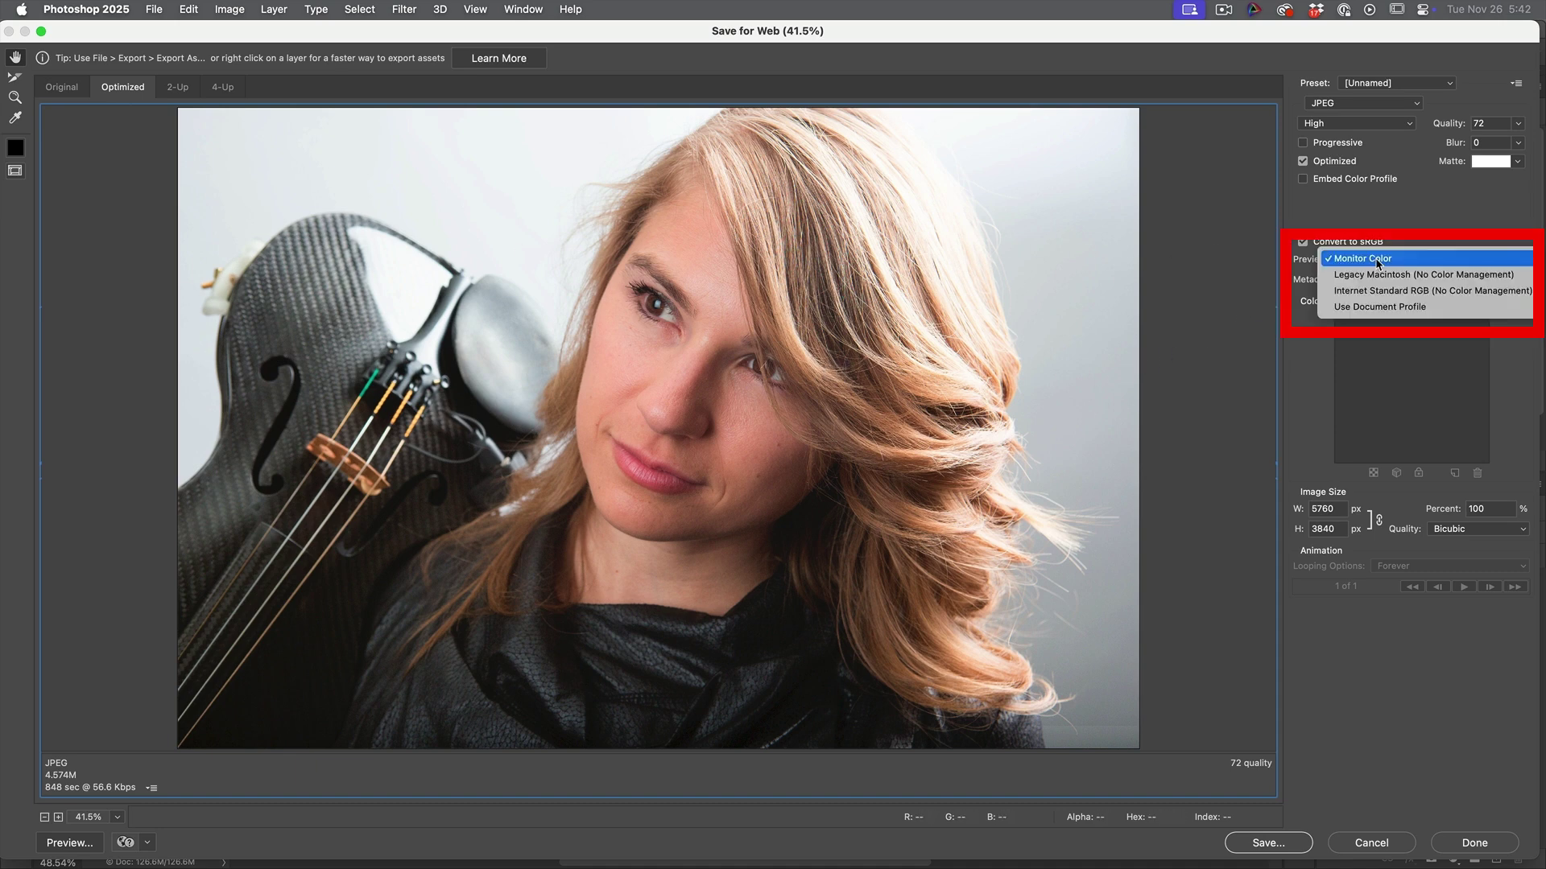
left_click(1381, 307)
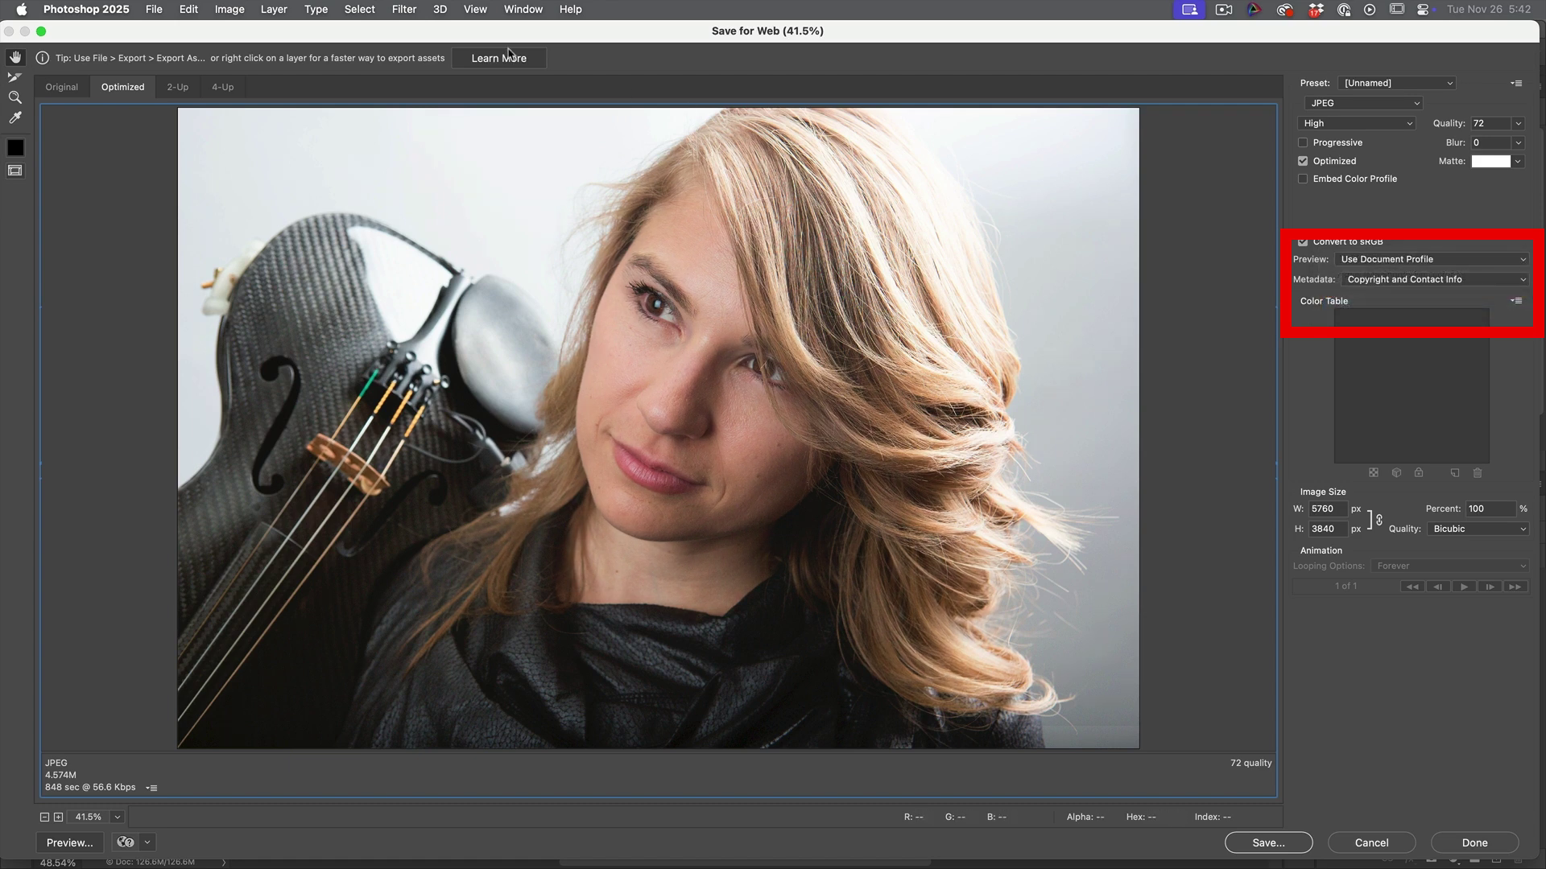
mouse_move(268, 24)
left_mouse_down()
mouse_move(1013, 60)
mouse_move(270, 35)
left_mouse_up()
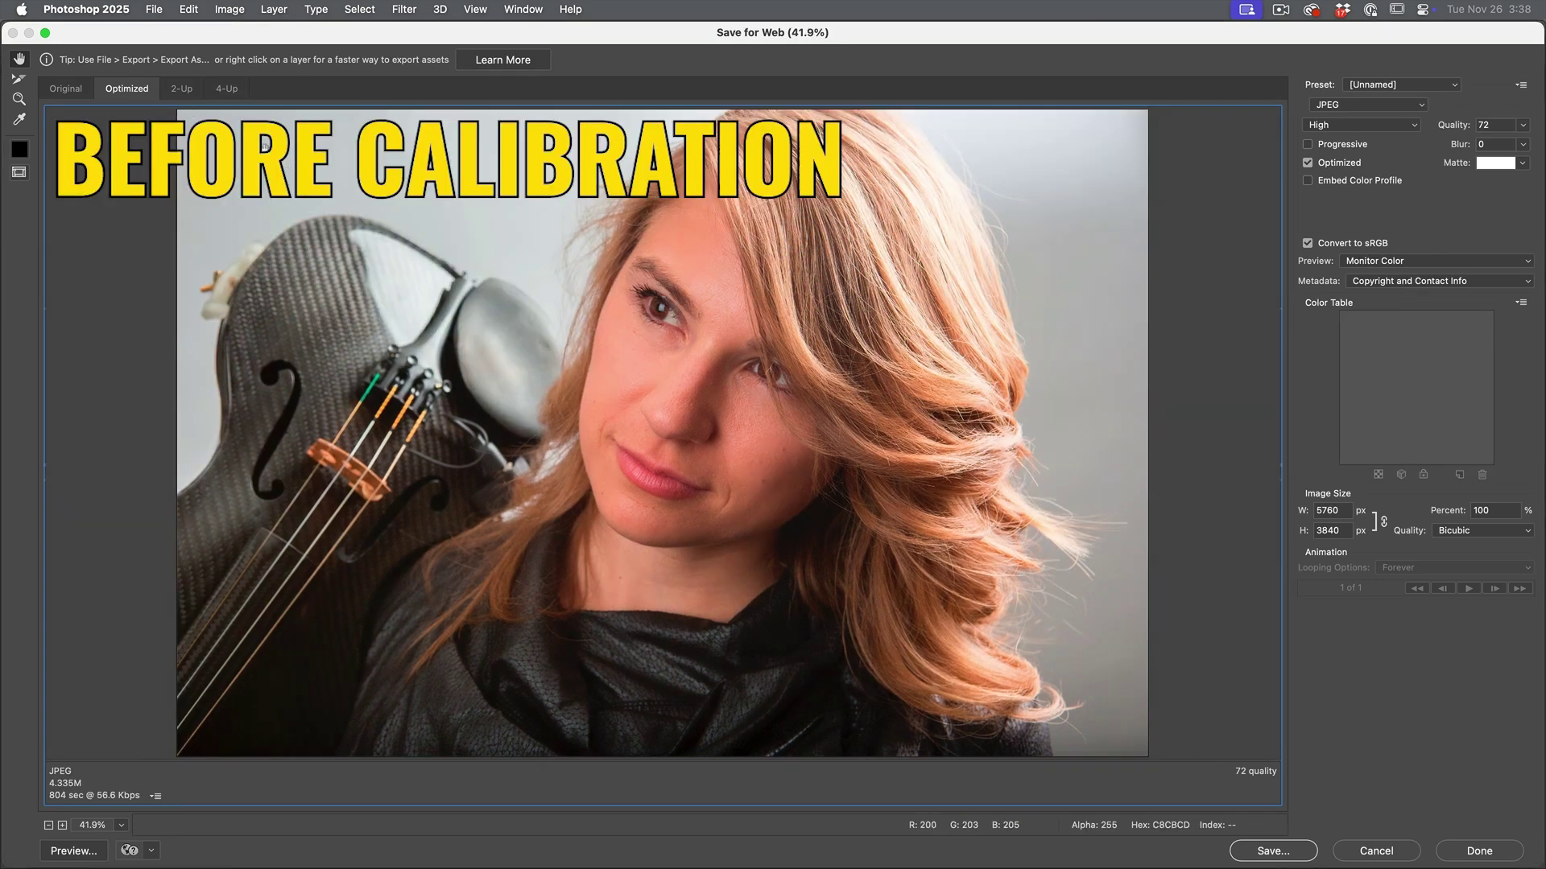
left_click(71, 90)
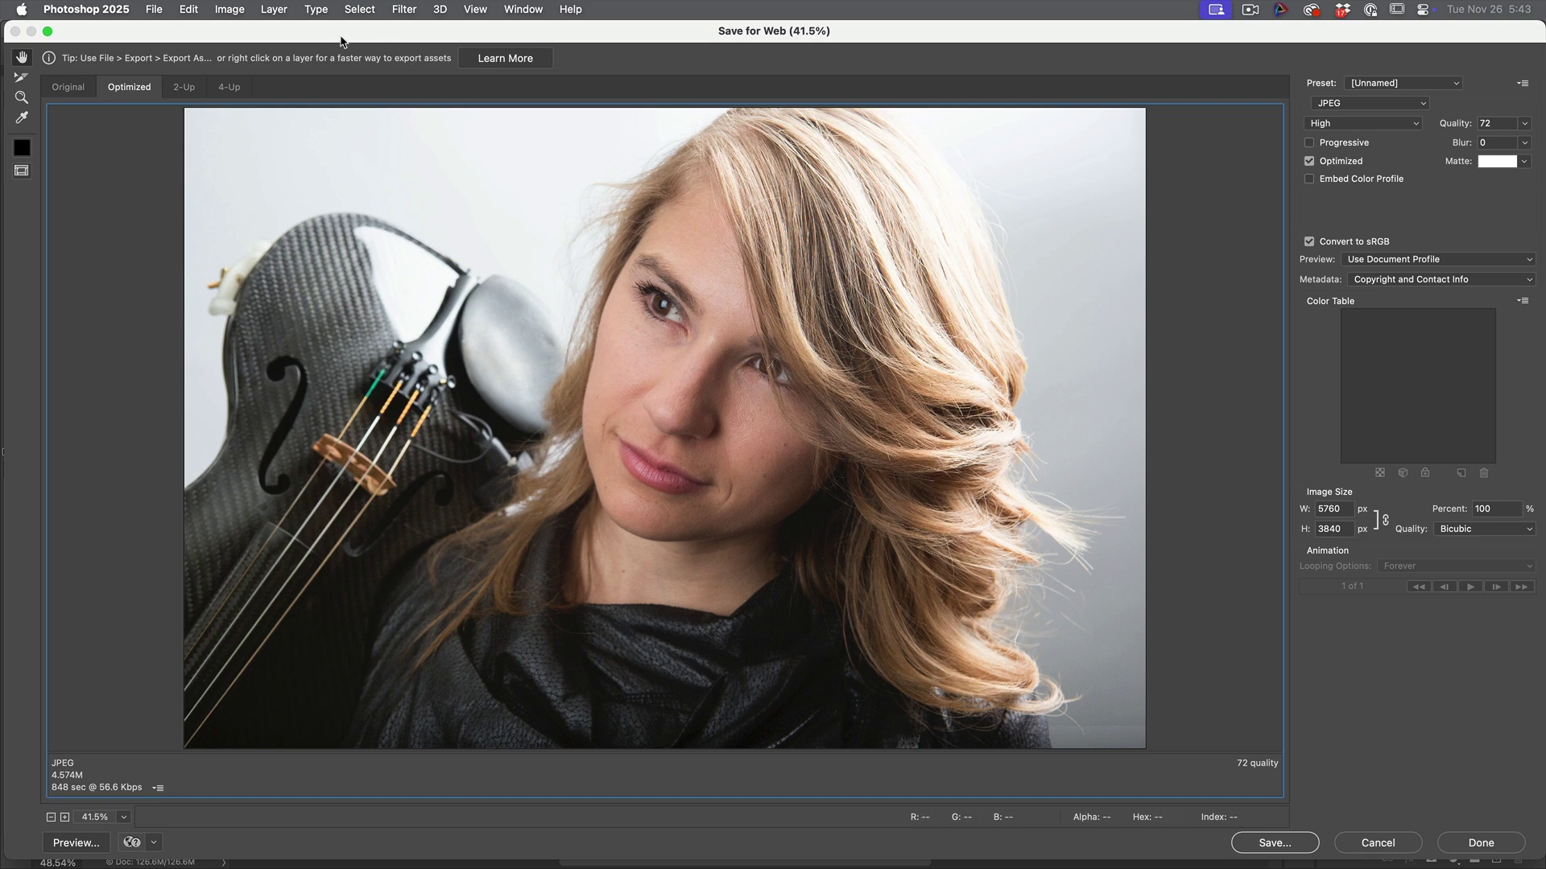
left_click_drag(340, 39, 780, 40)
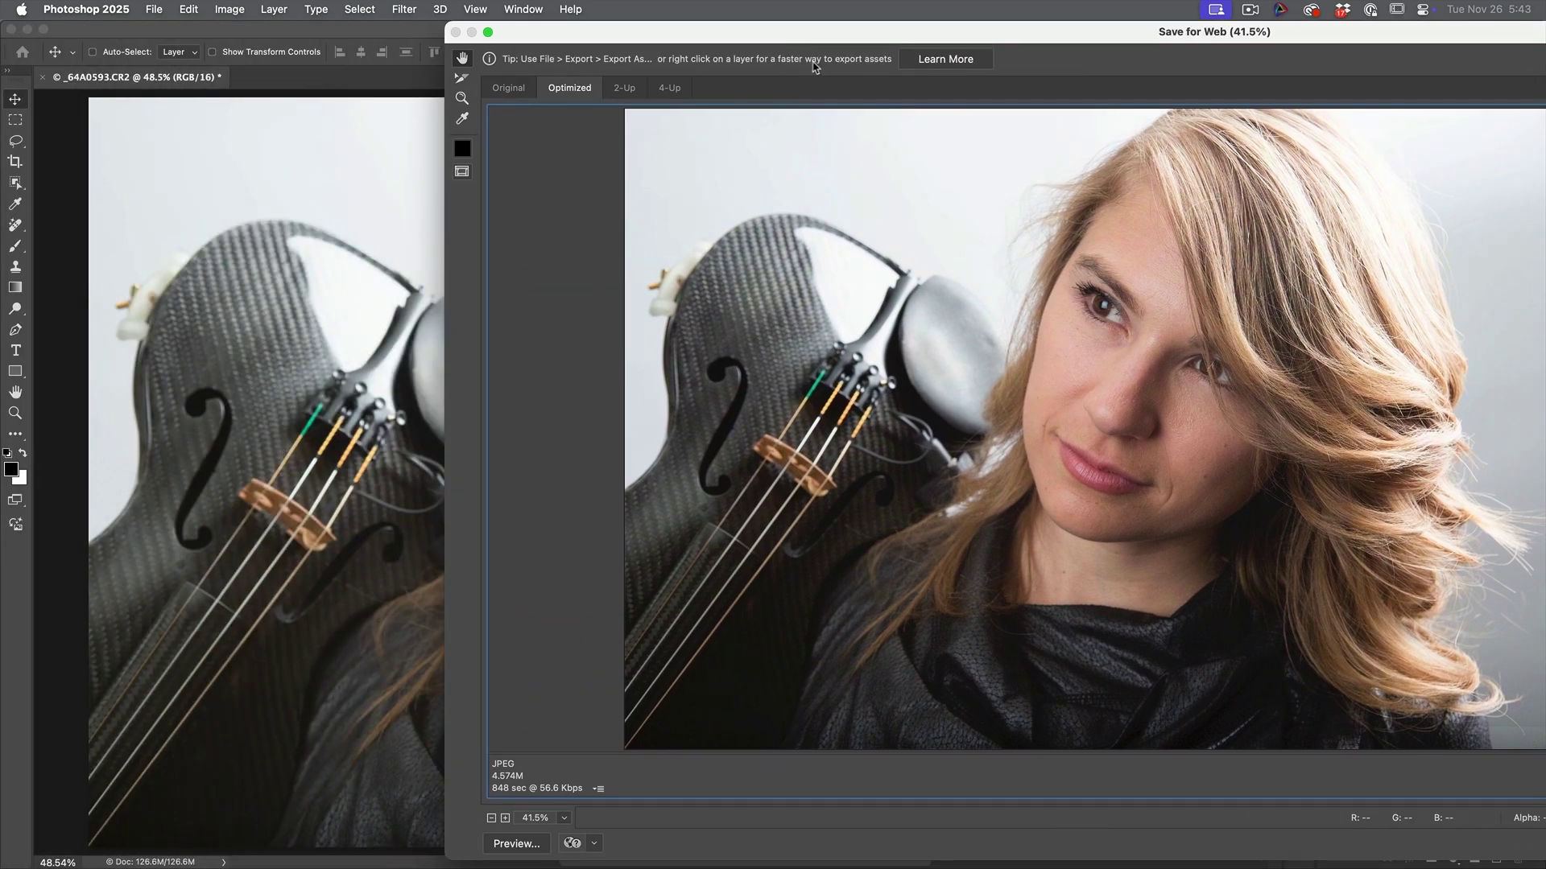
double_click(852, 32)
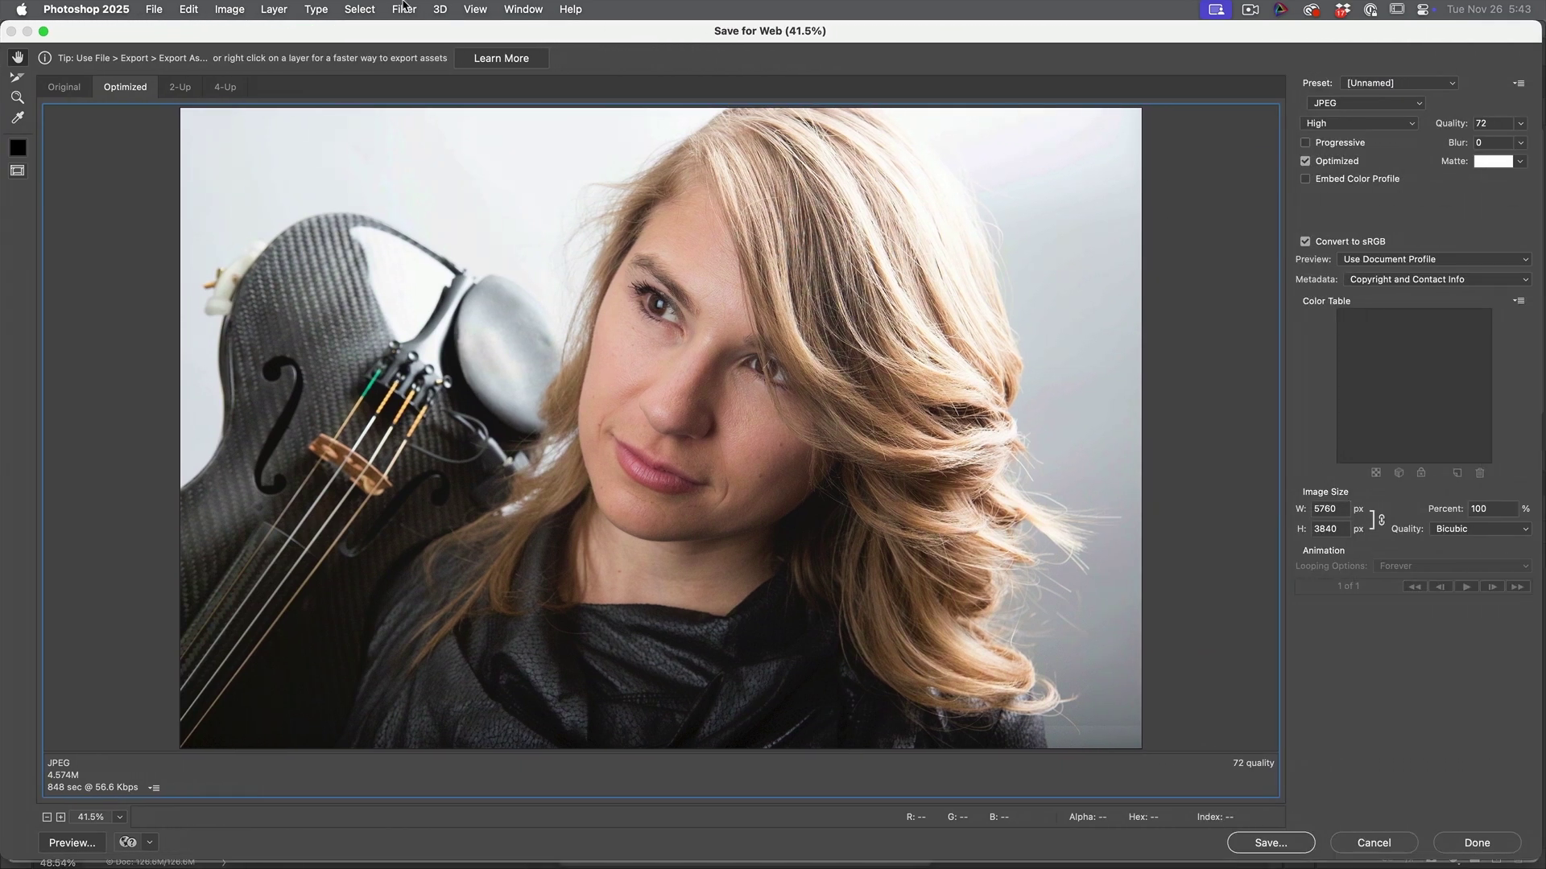
- Save the web JPEG to the Desktop and place it as a layer over the portrait
left_click(1270, 843)
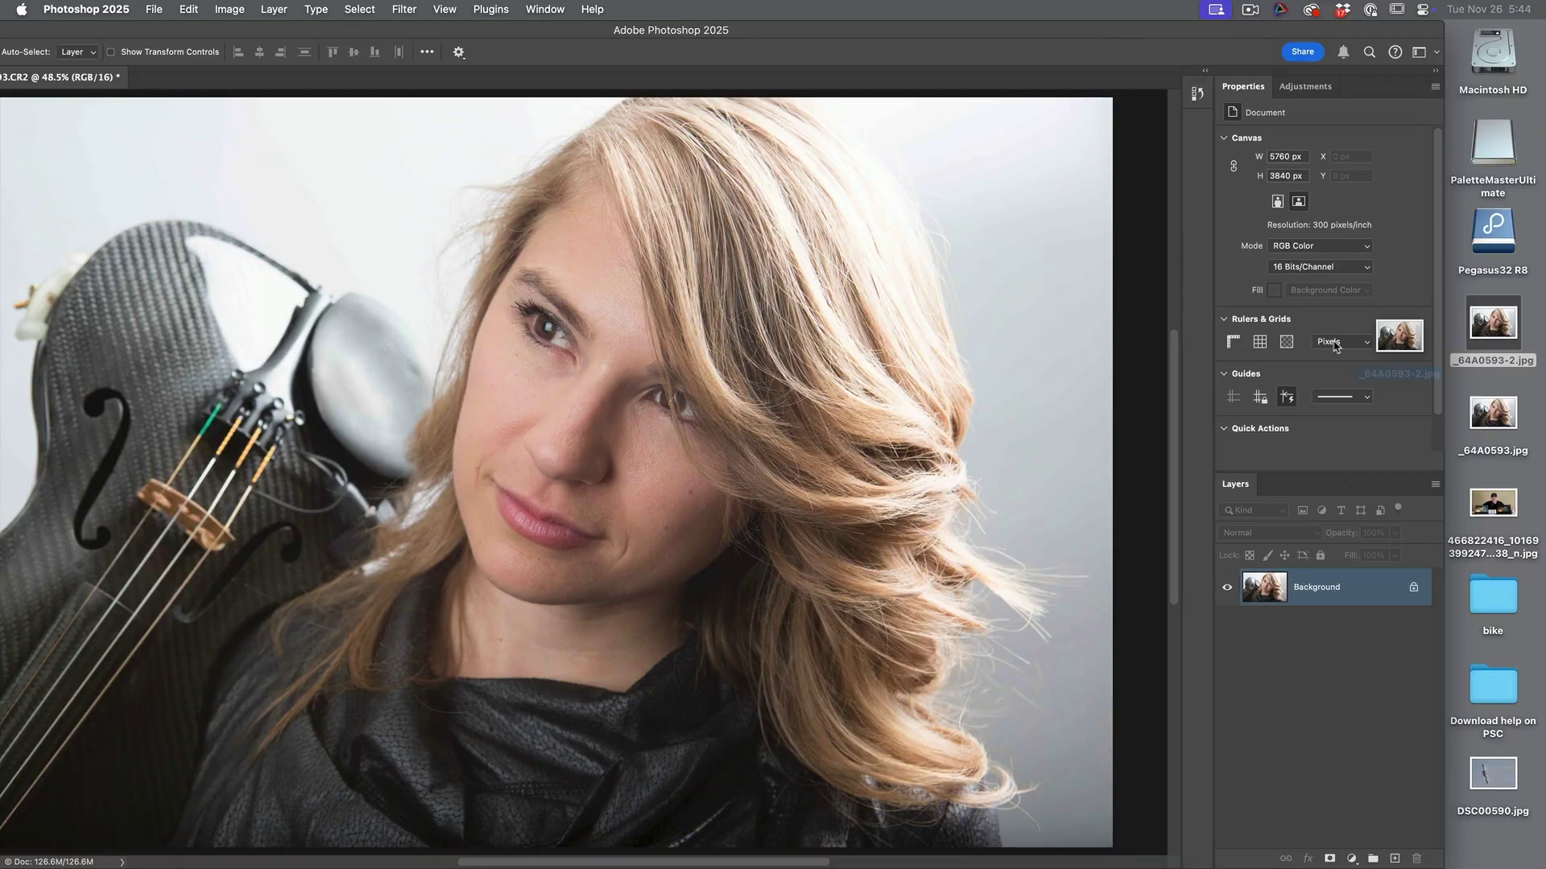
left_click_drag(1494, 322, 803, 360)
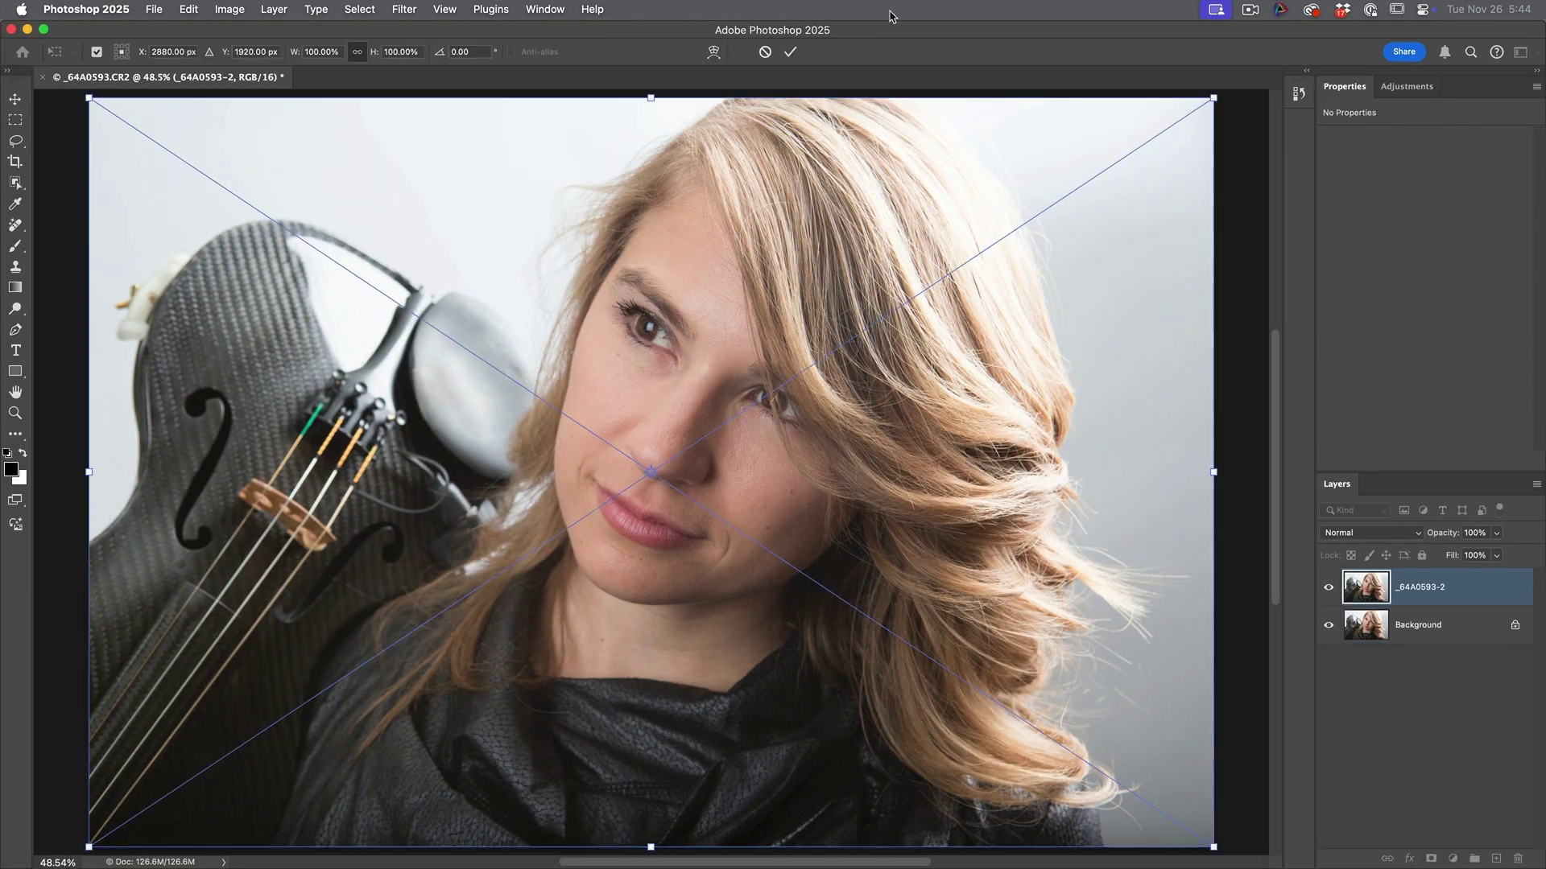
key("Return")
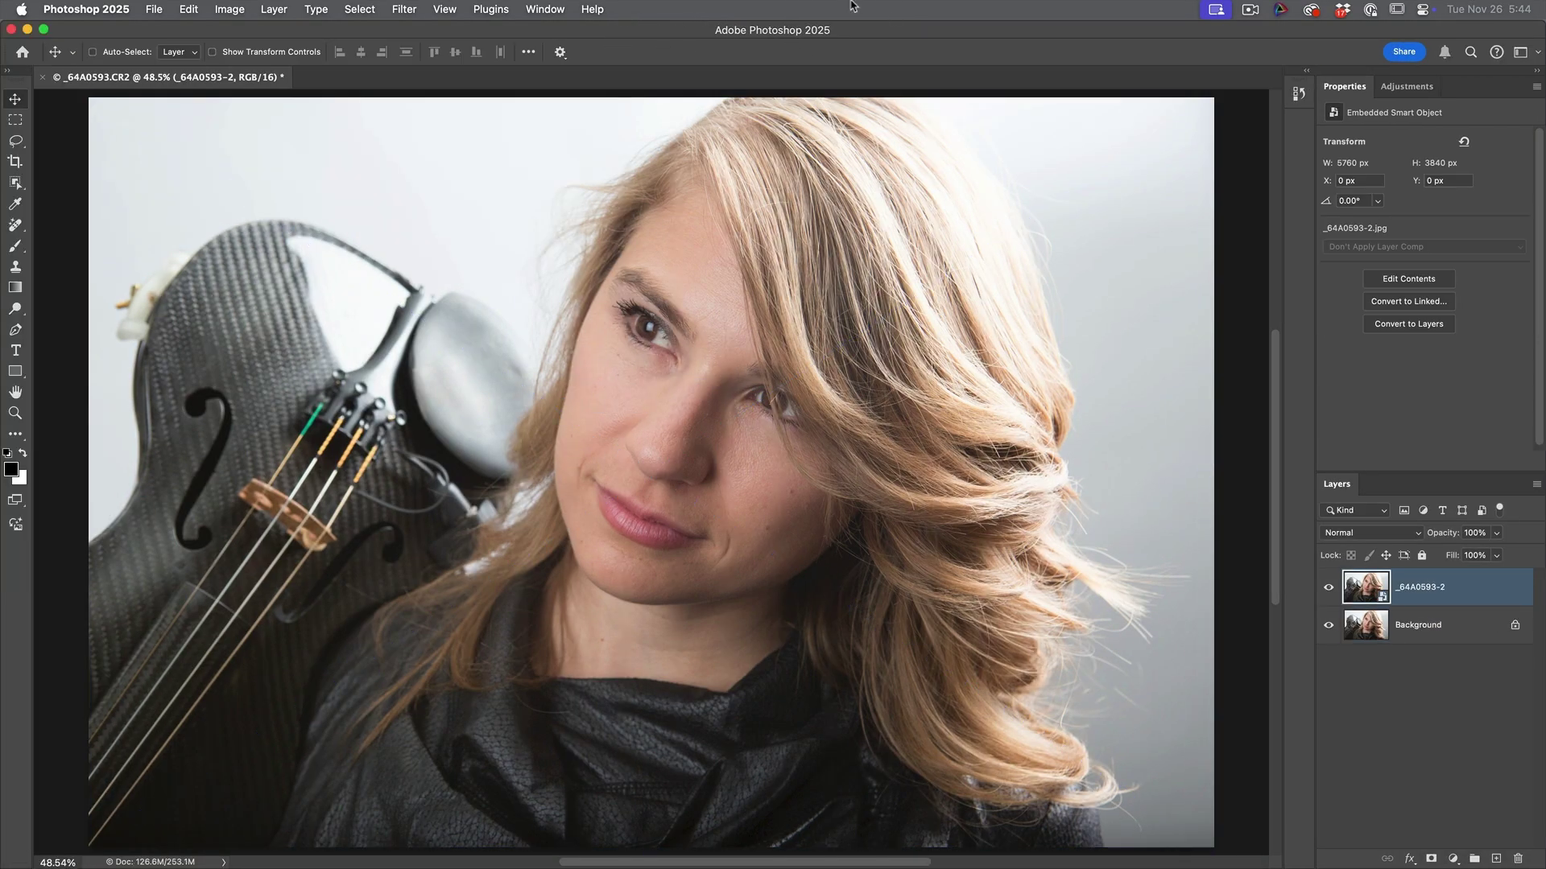
- Toggle the _64A0593-2 JPEG layer's visibility to compare, then delete the layer
left_click(1329, 588)
left_click(1328, 587)
left_click(1328, 588)
left_click(1328, 589)
left_click(1328, 588)
left_click(1329, 589)
left_click(1331, 591)
left_click(1329, 589)
left_click_drag(1425, 594, 1518, 858)
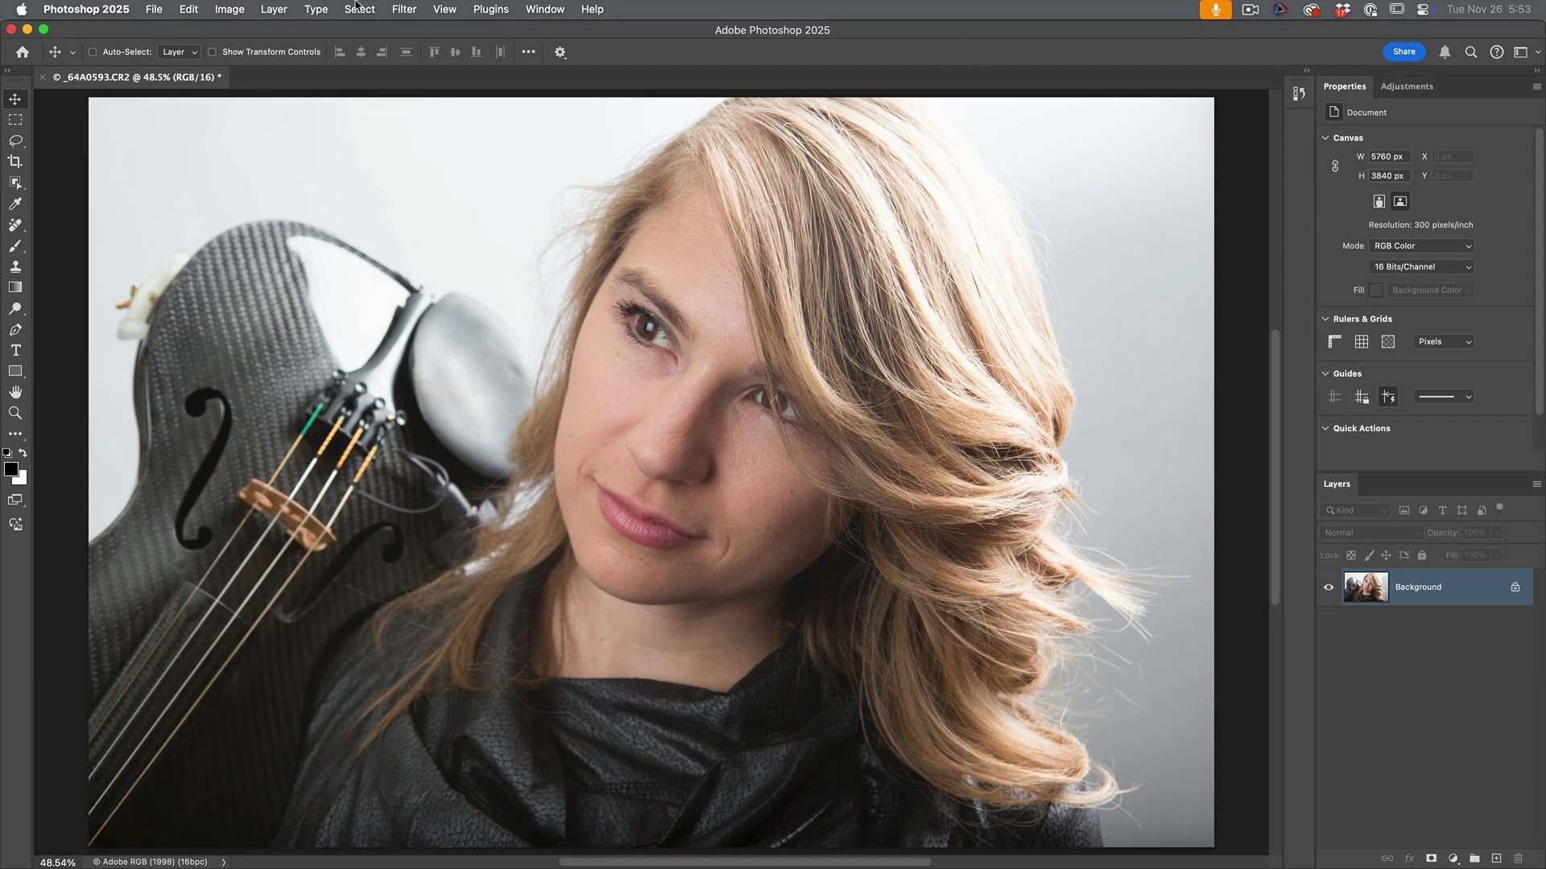
- Open Export As for the portrait as a 4.8 MB JPG at quality 6, enlarging window and preview
left_click(154, 9)
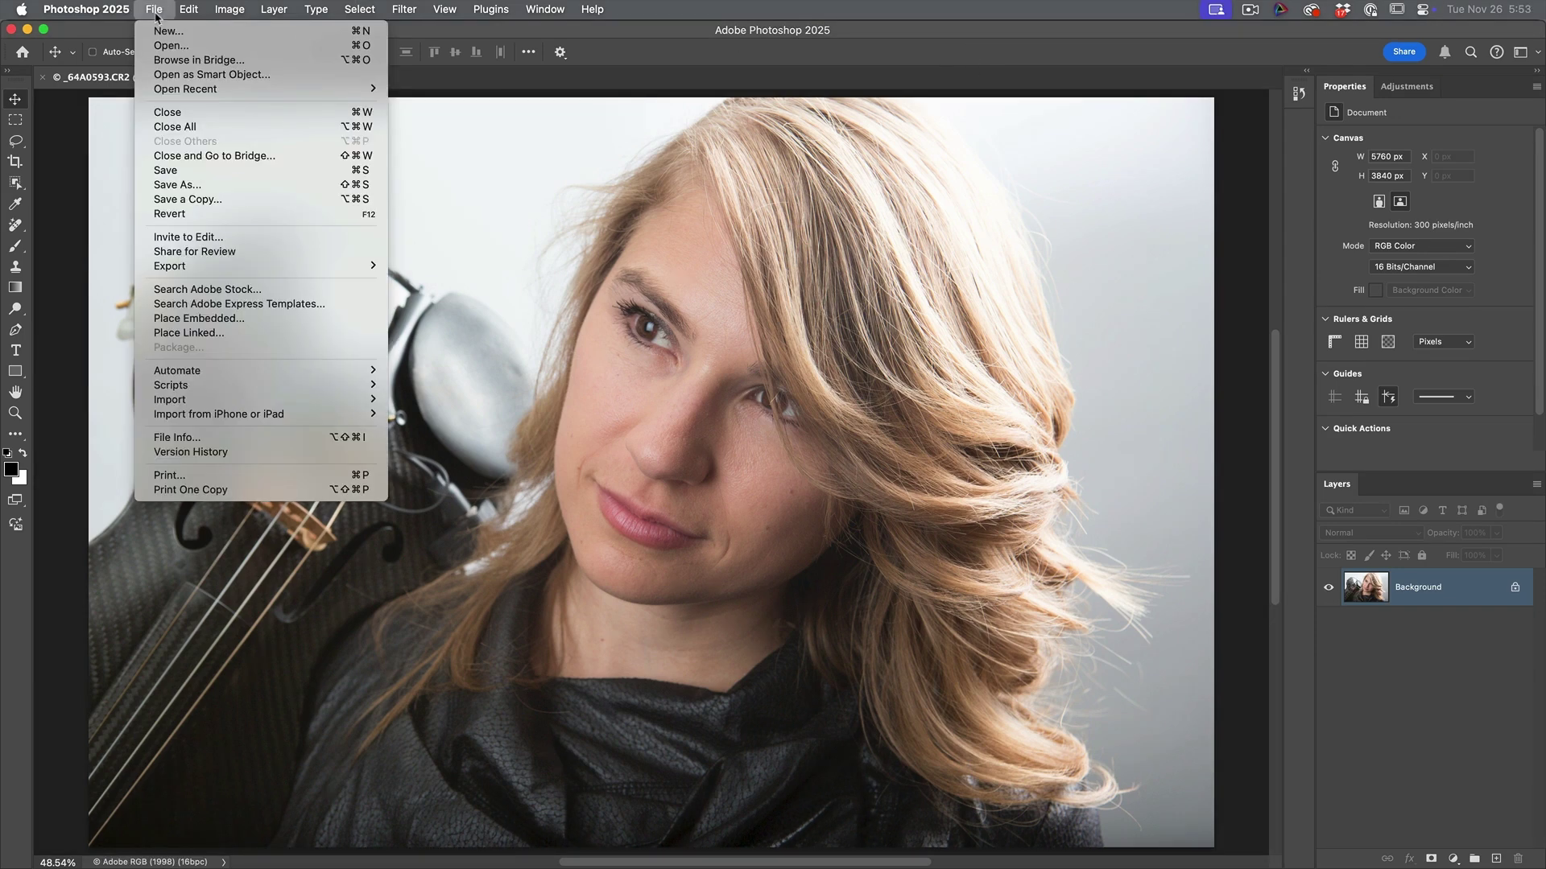
mouse_move(225, 268)
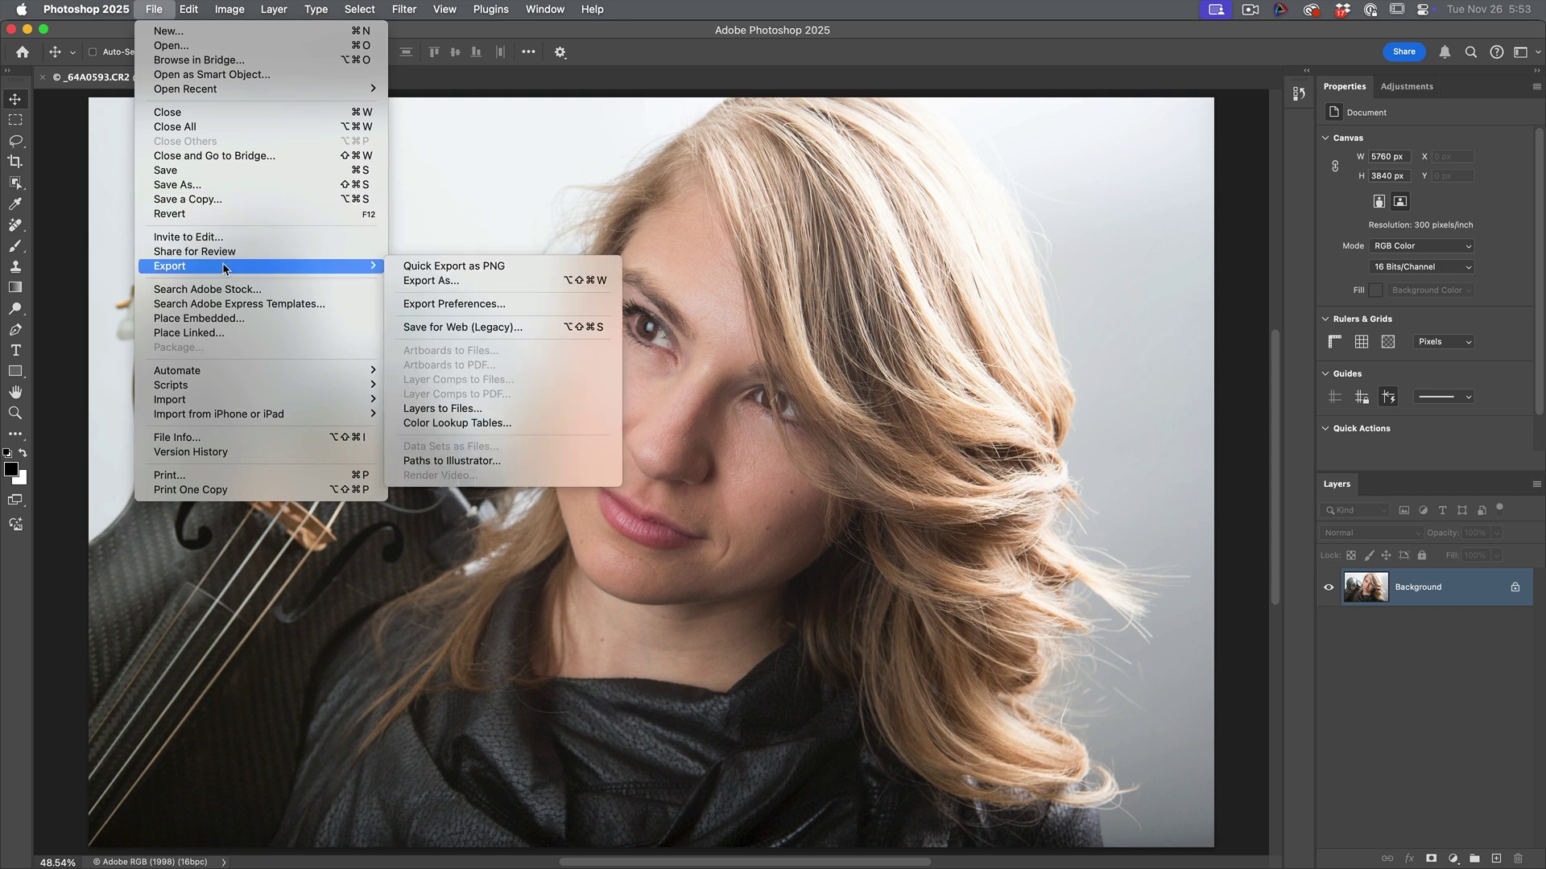
left_click(458, 281)
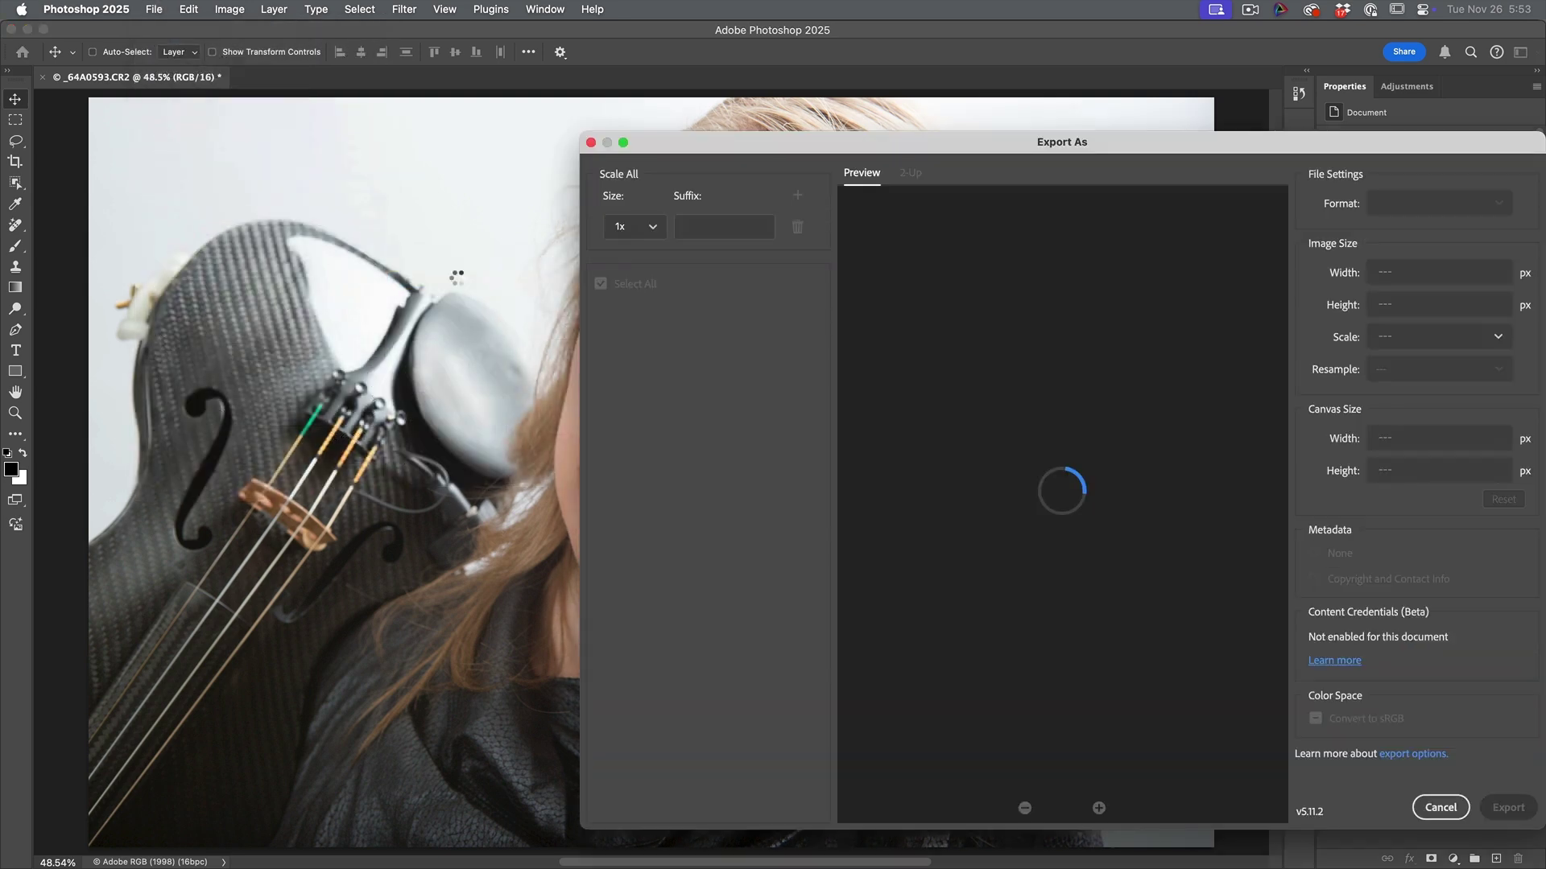
left_click_drag(684, 142, 471, 31)
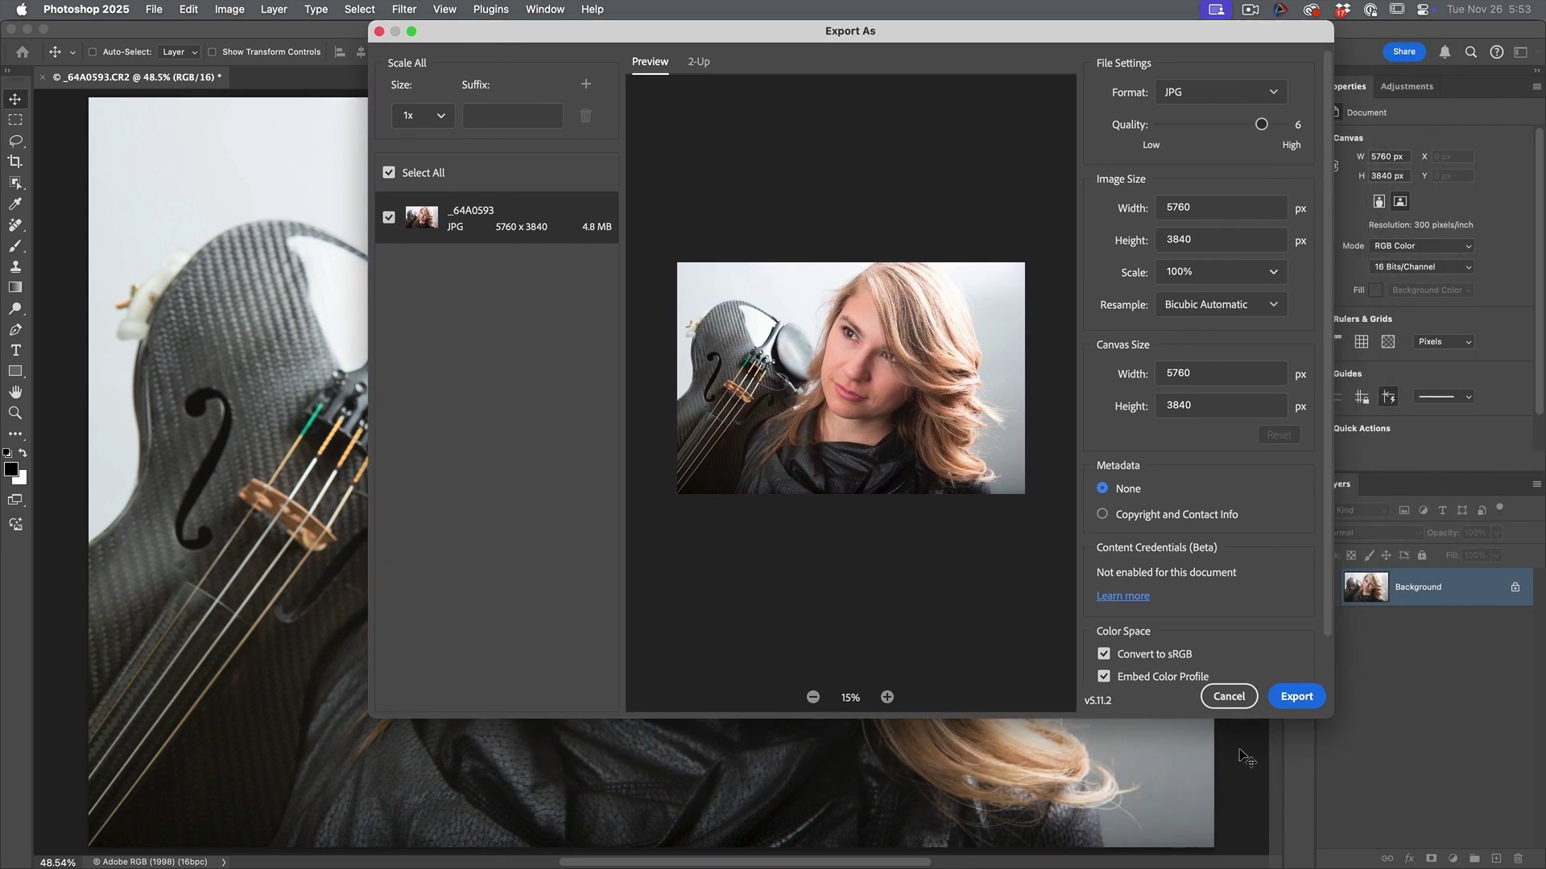
left_click_drag(1329, 716, 1521, 861)
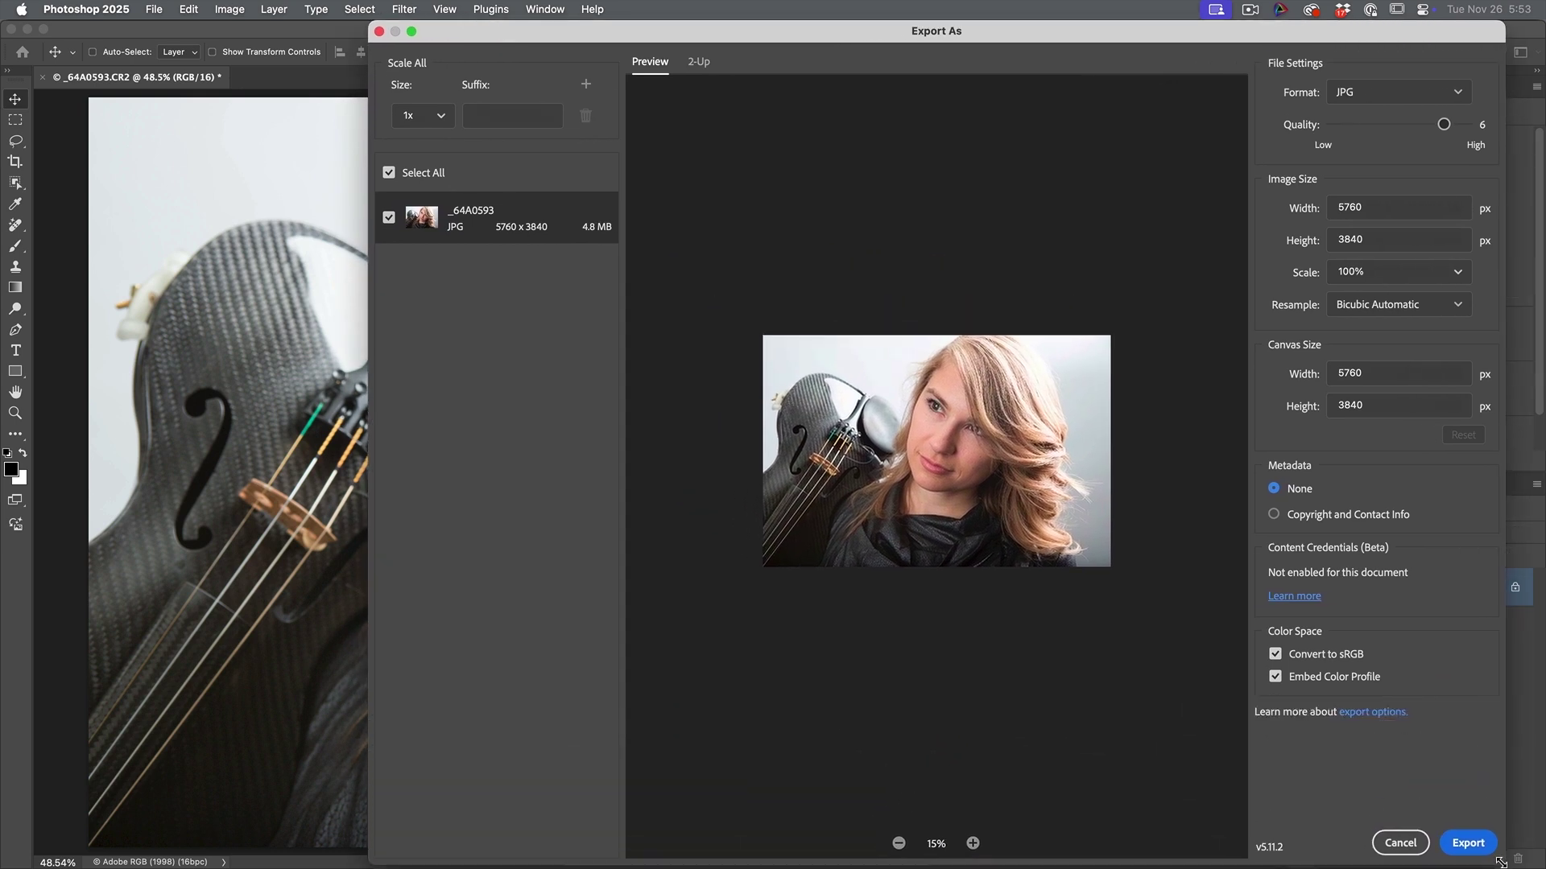
left_click(987, 848)
left_click(987, 847)
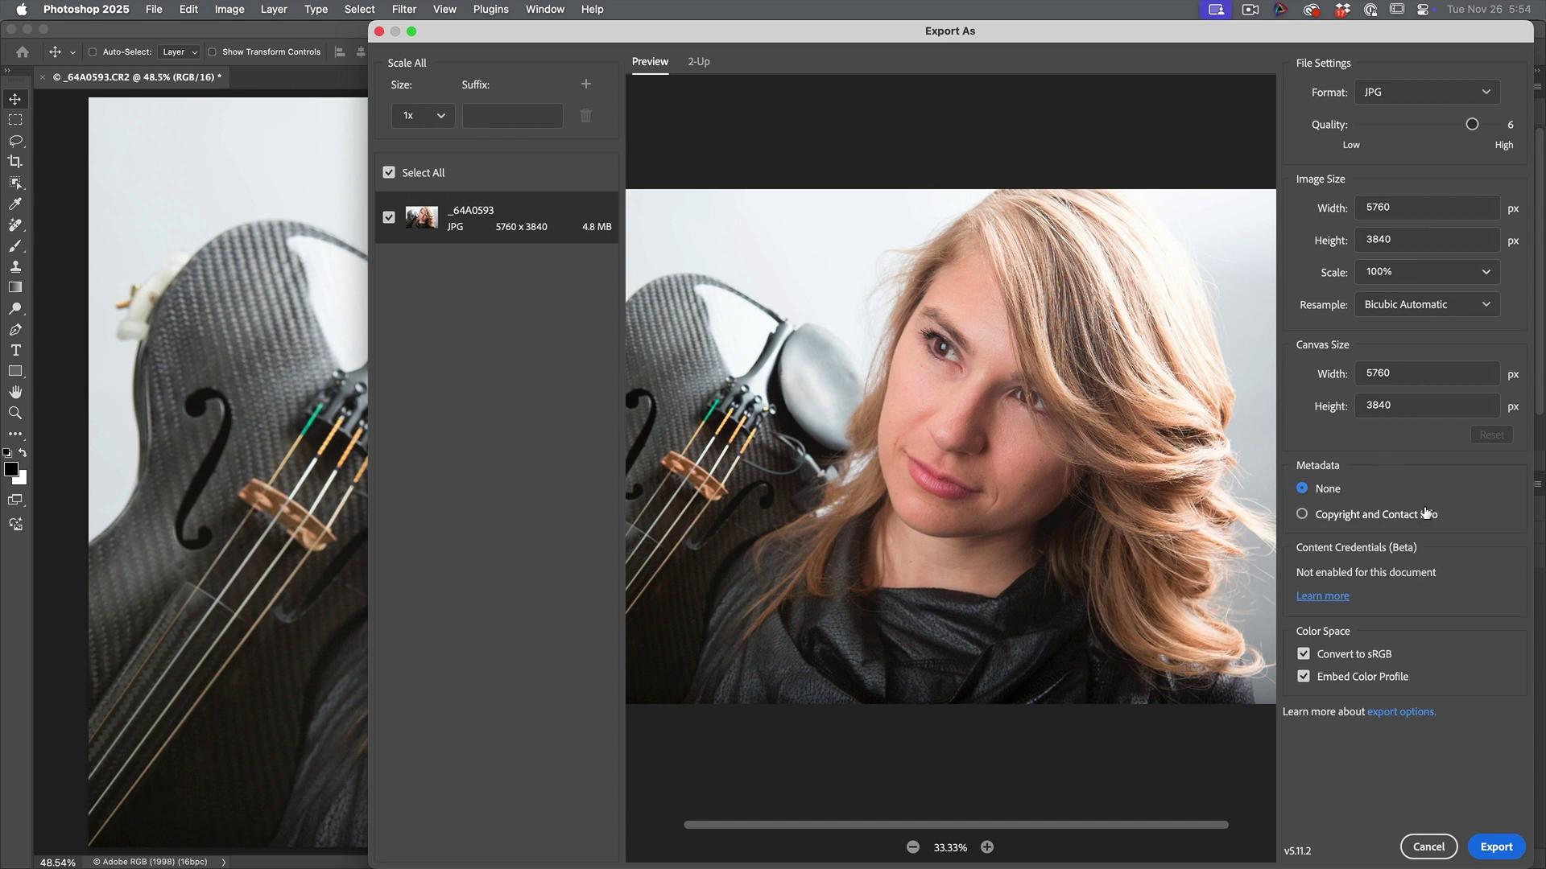
- Export the portrait as a 5760×3840 quality-6 JPG with sRGB conversion and embedded profile
left_click_drag(624, 29, 1002, 38)
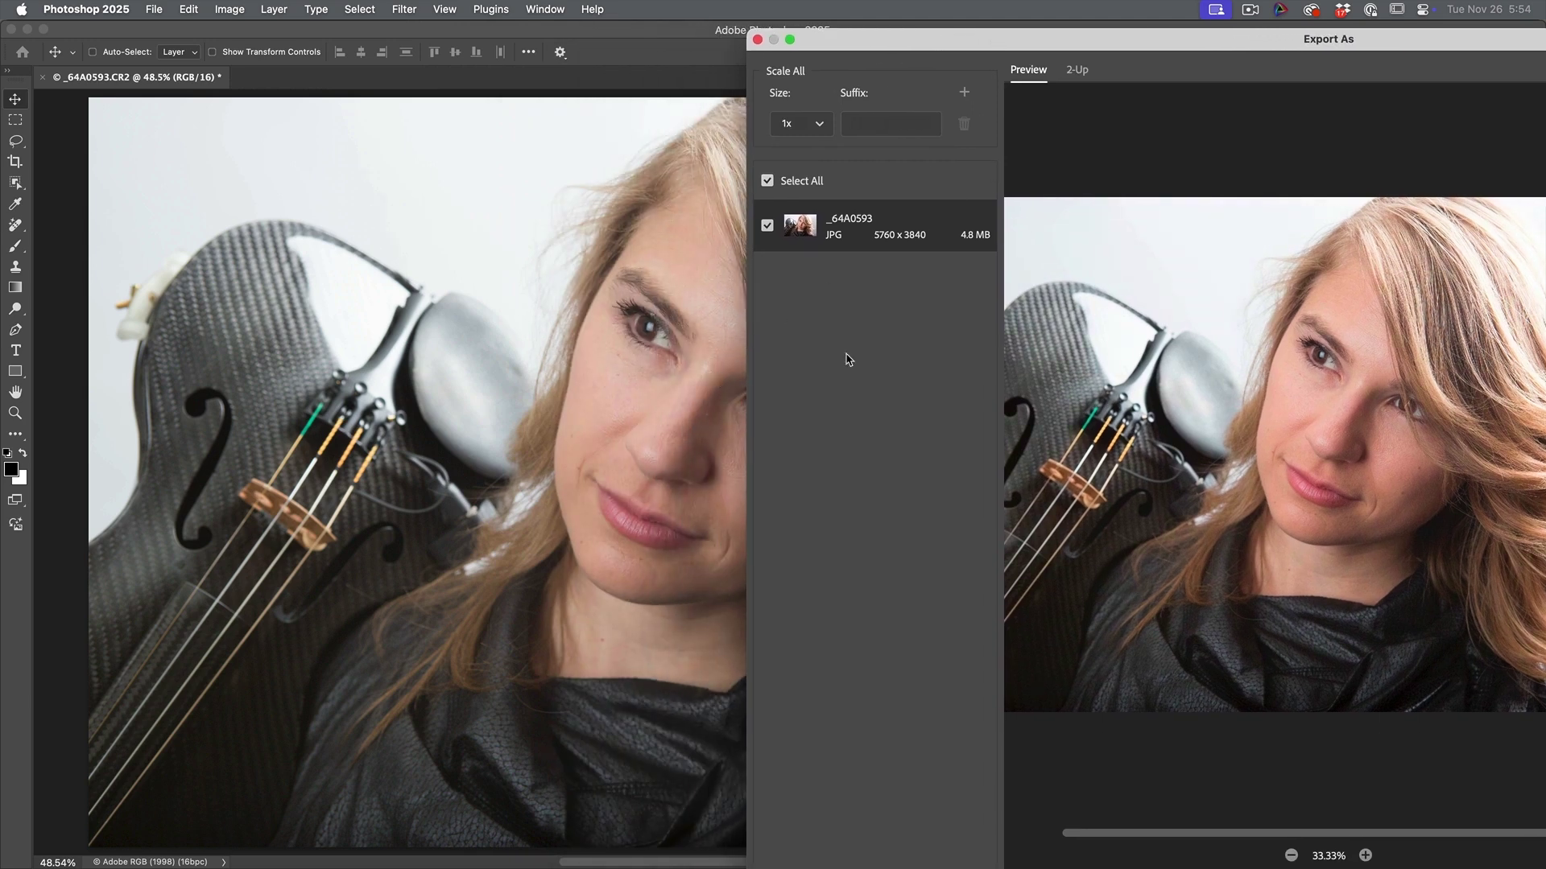
double_click(1272, 39)
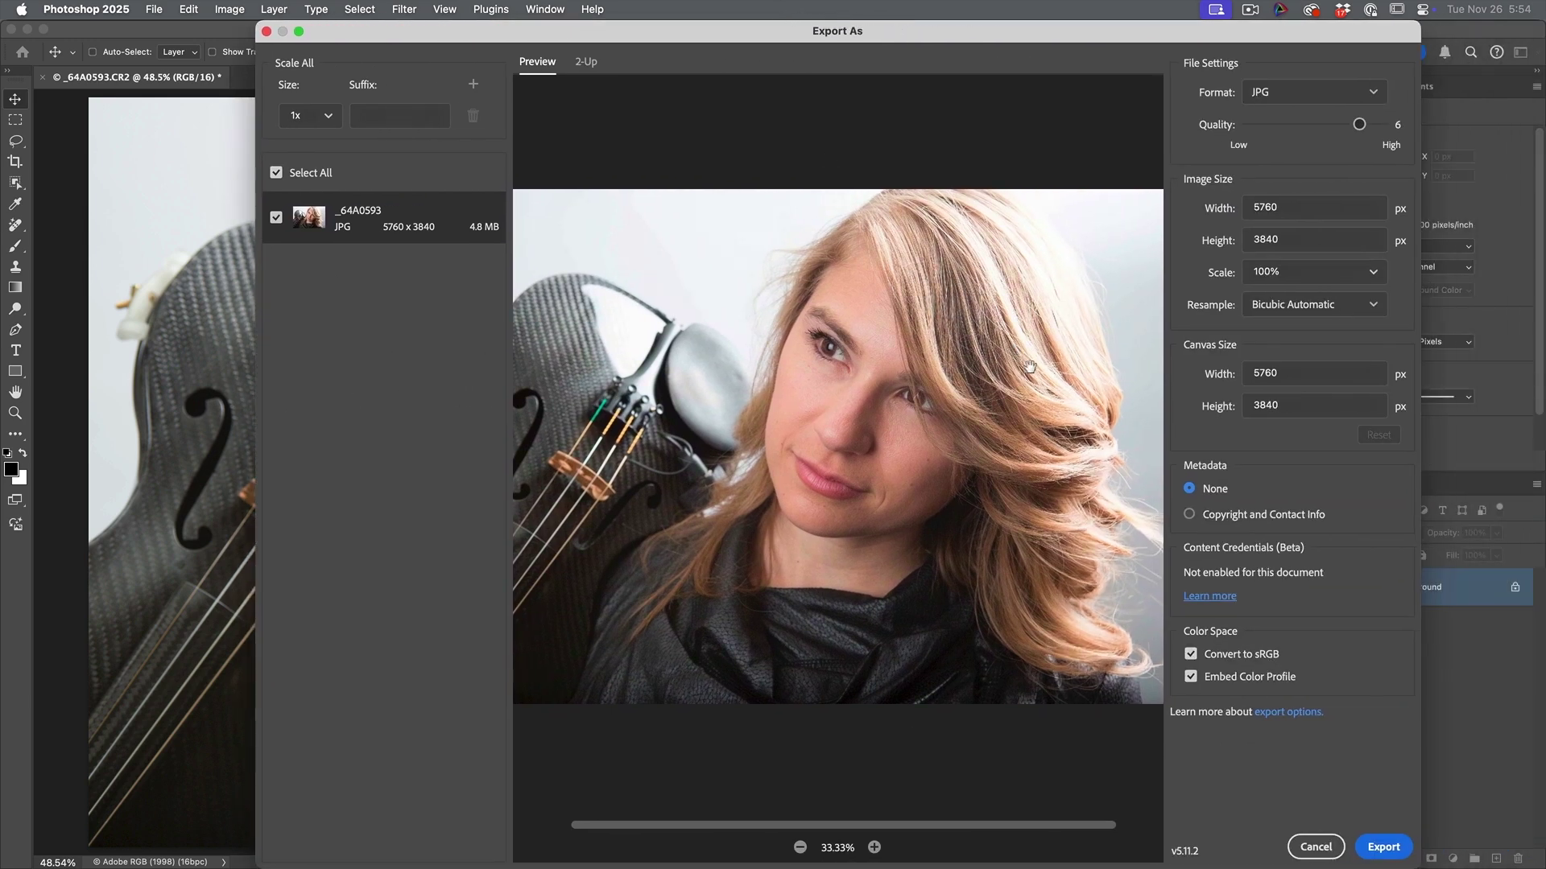
left_click(1190, 655)
double_click(643, 27)
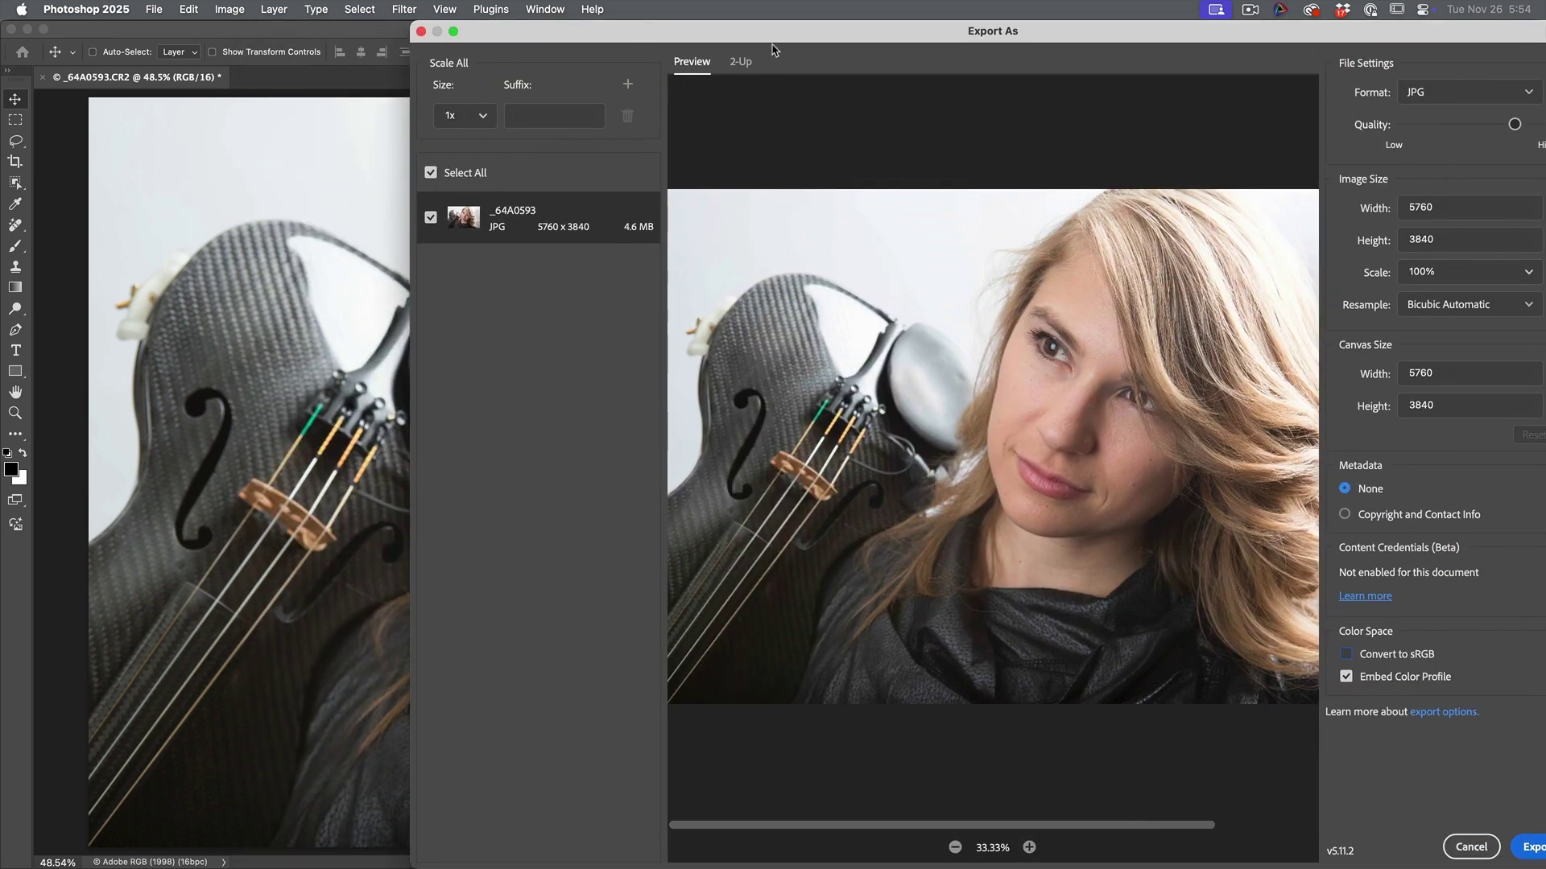
left_click_drag(770, 29, 1076, 28)
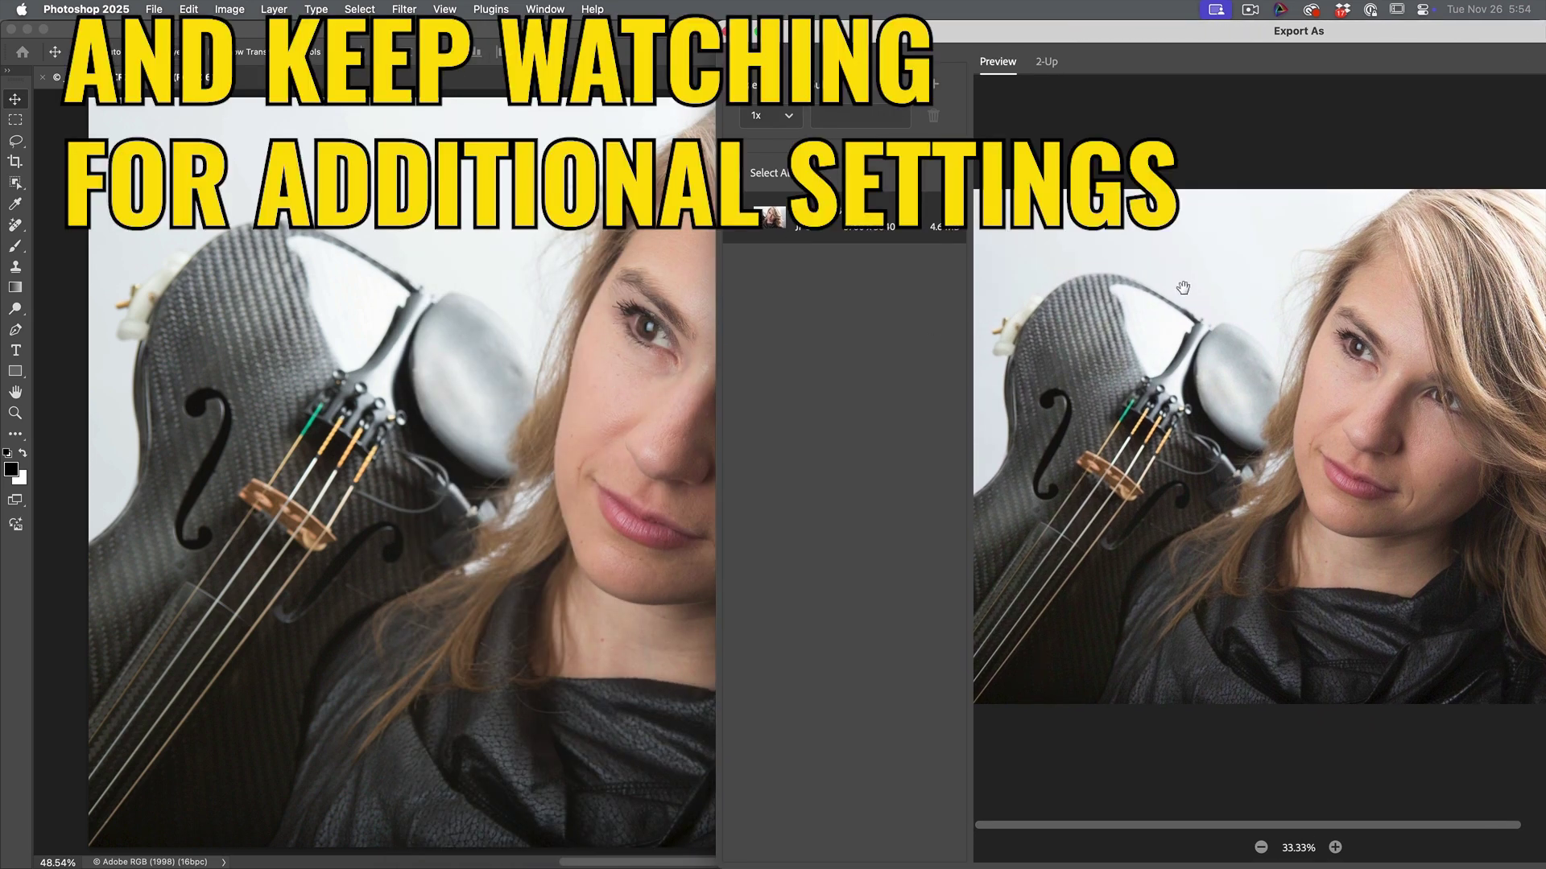
double_click(1235, 36)
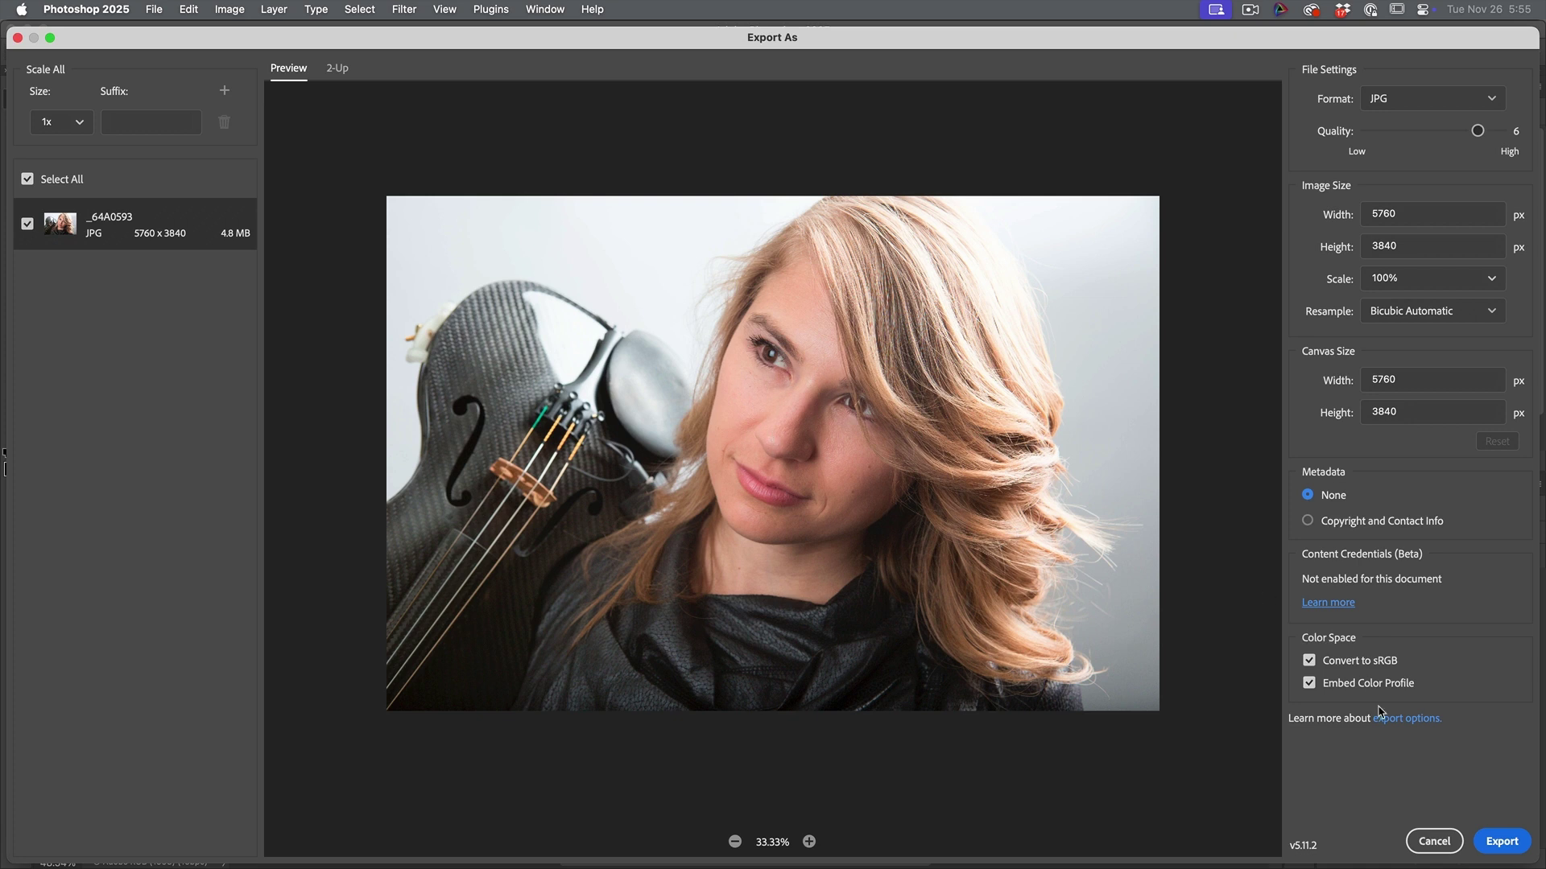
left_click(1499, 841)
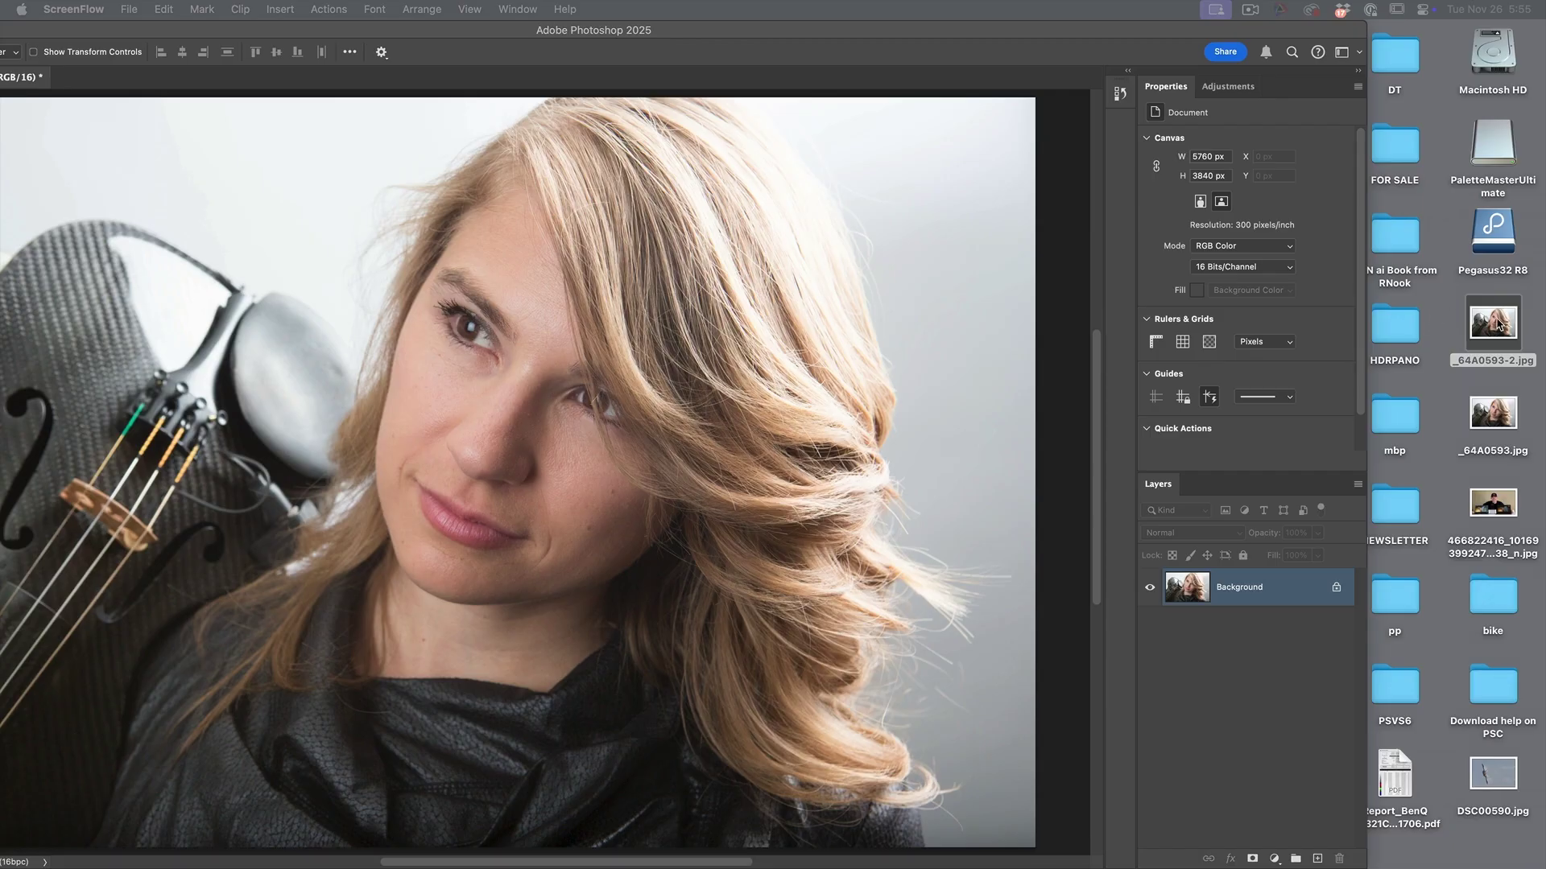
- Place the exported _64A0593-2.jpg as a layer over the original portrait
left_click_drag(1499, 324, 438, 418)
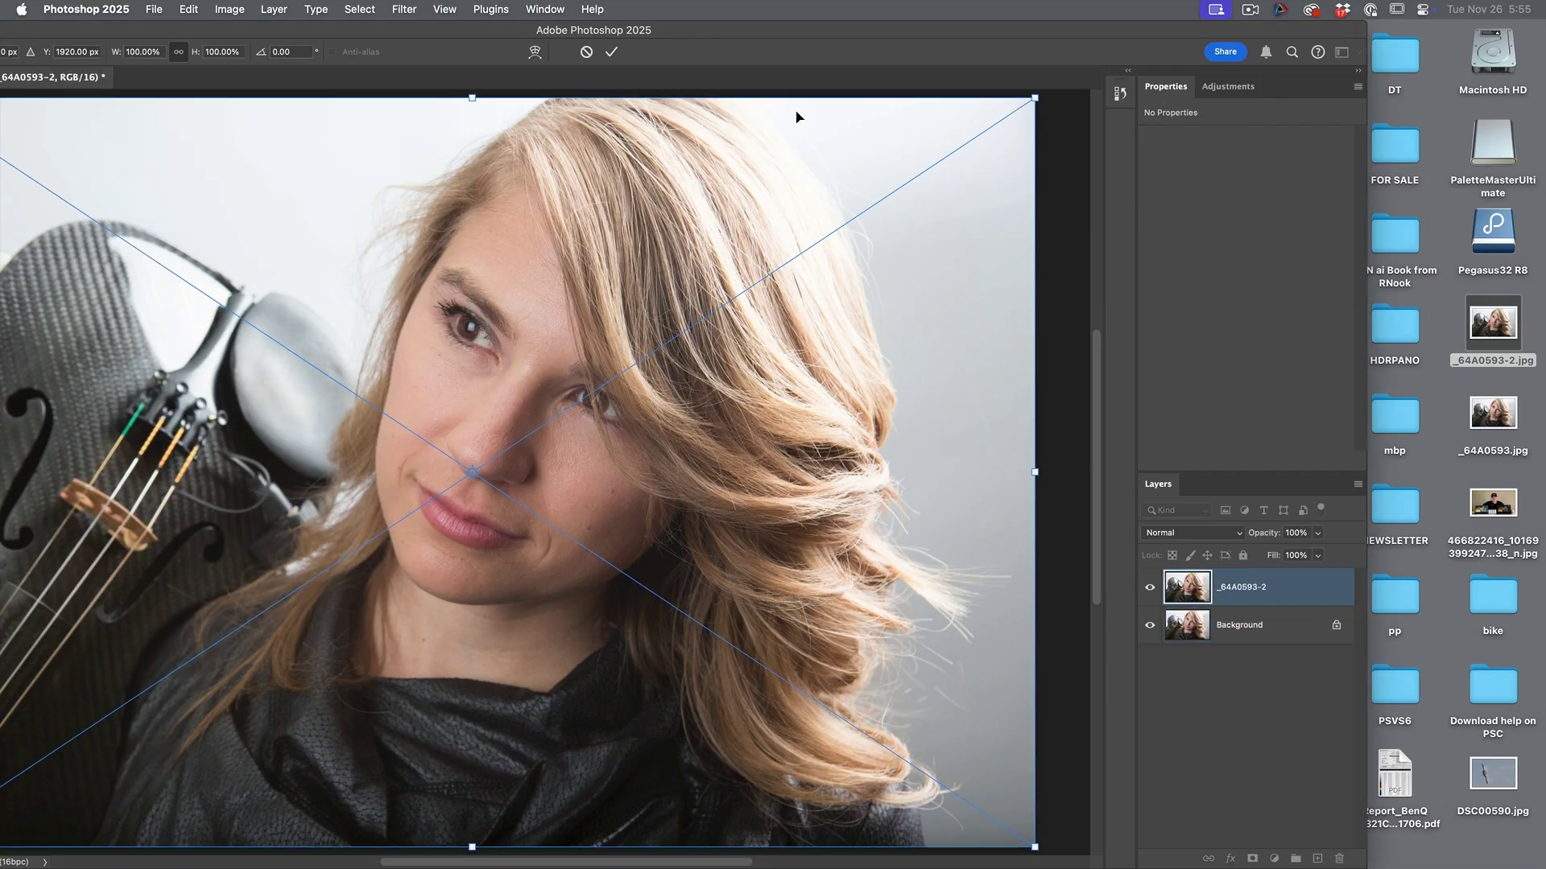
double_click(715, 34)
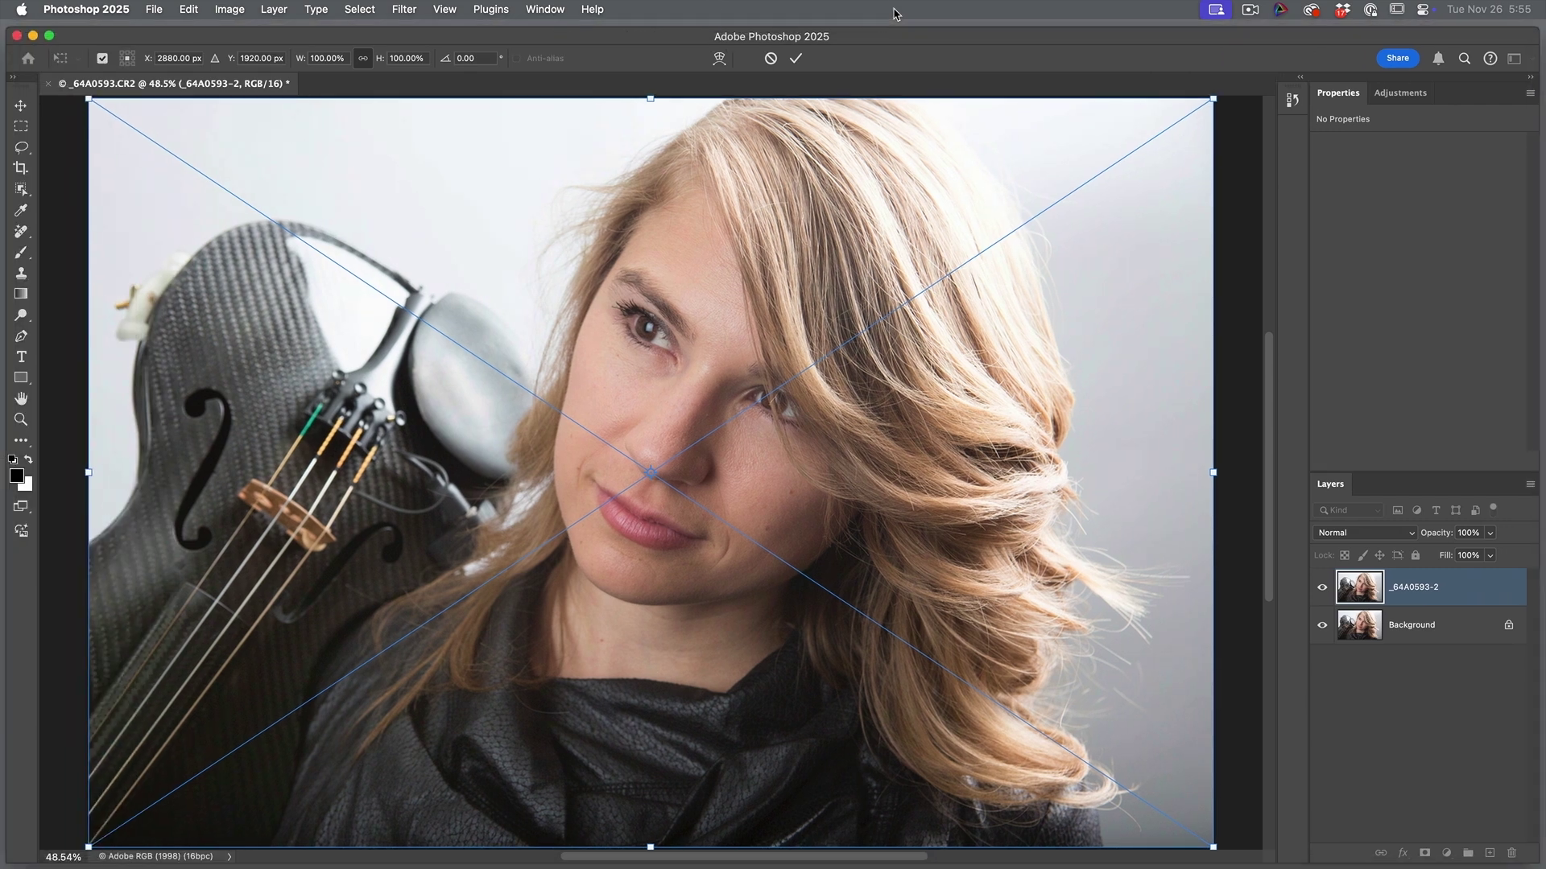
key("Return")
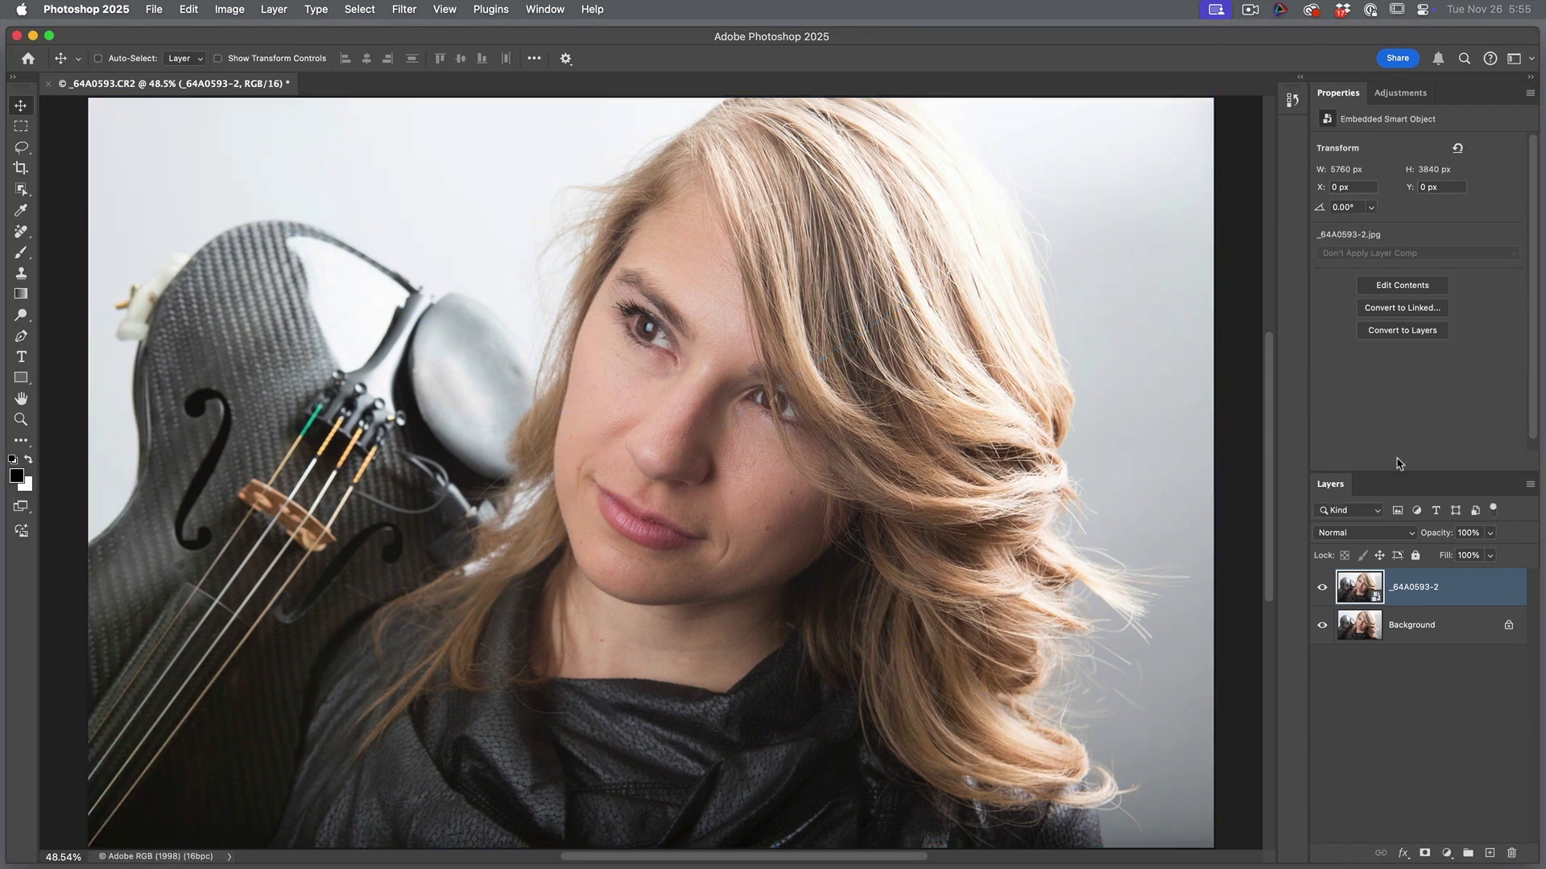
- Toggle the exported JPG layer's visibility repeatedly to compare it with the original
left_click(1323, 590)
left_click(1322, 591)
left_click(1323, 590)
left_click(1323, 590)
left_click(1322, 590)
left_click(1323, 590)
left_click(1322, 588)
left_click(1321, 588)
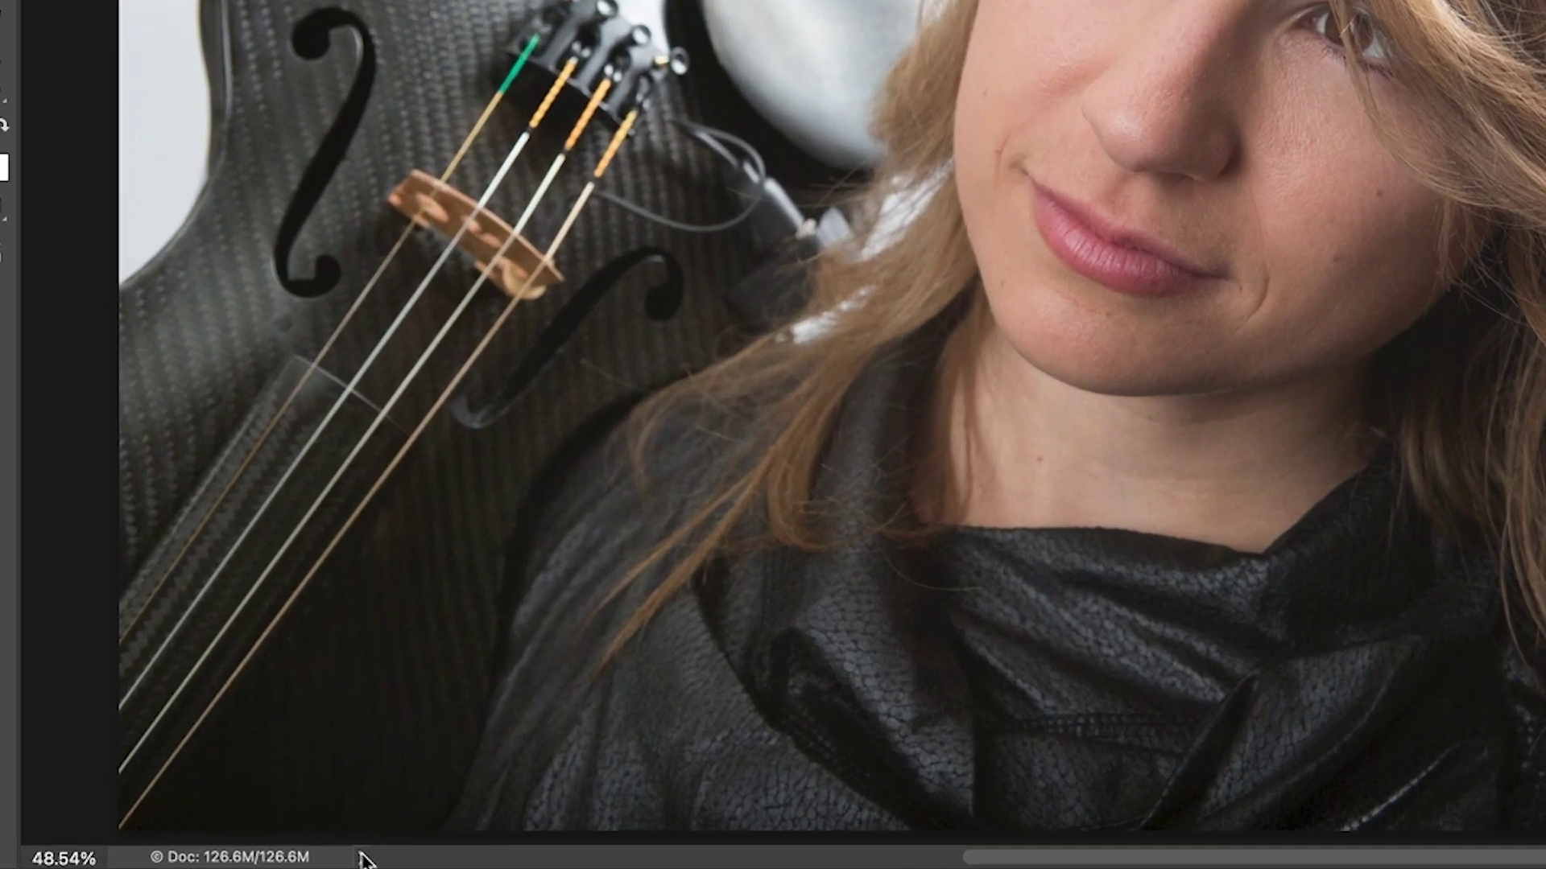
- Switch the status bar to Document Profile, revealing Adobe RGB (1998) (16bpc)
left_click(225, 862)
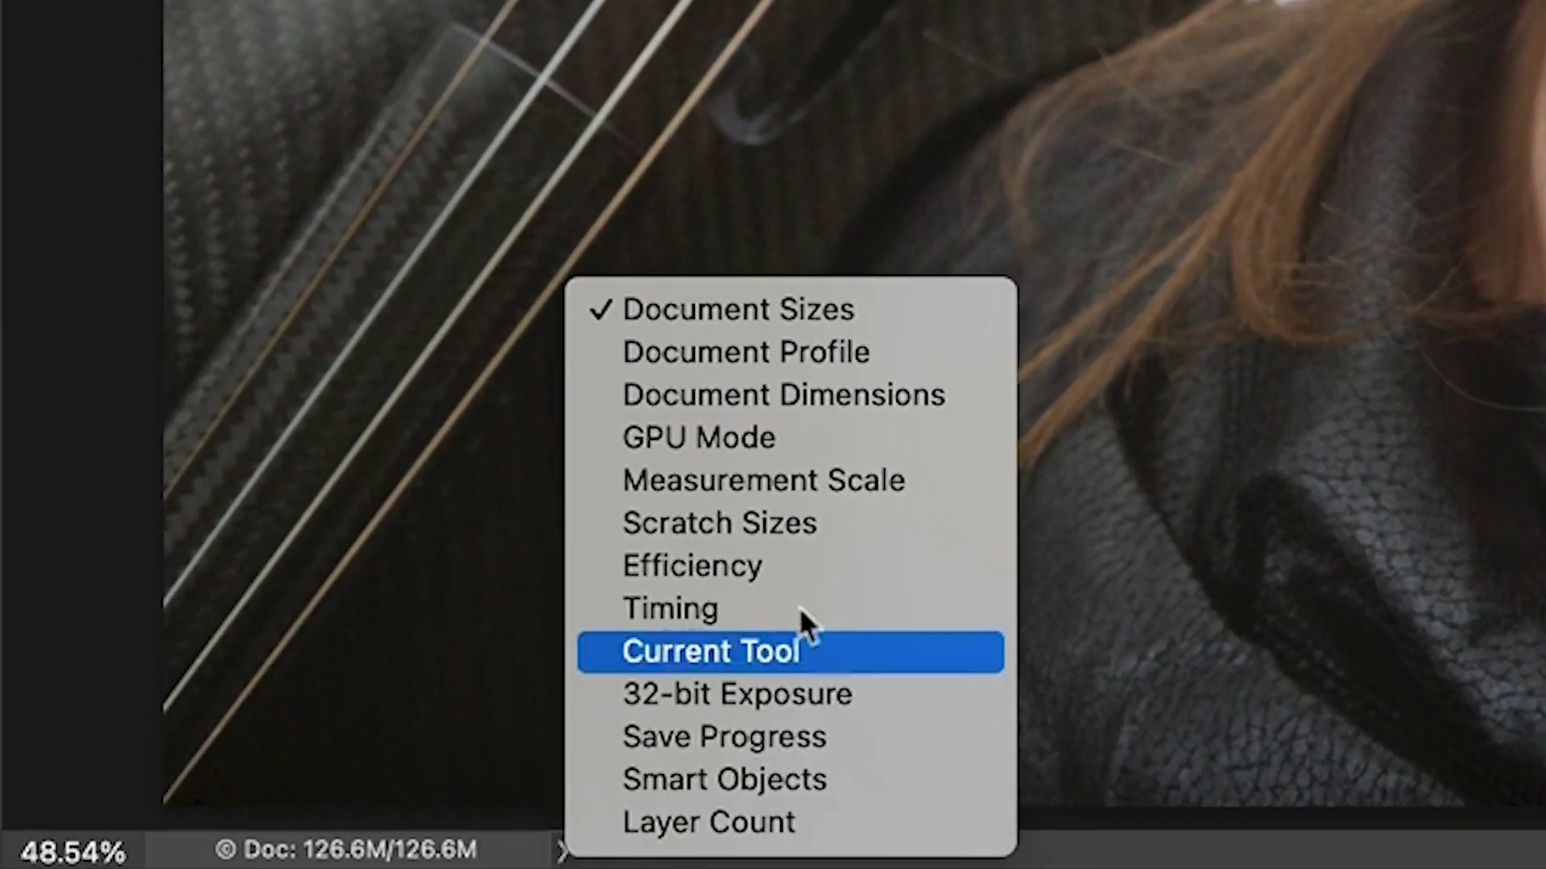
left_click(846, 362)
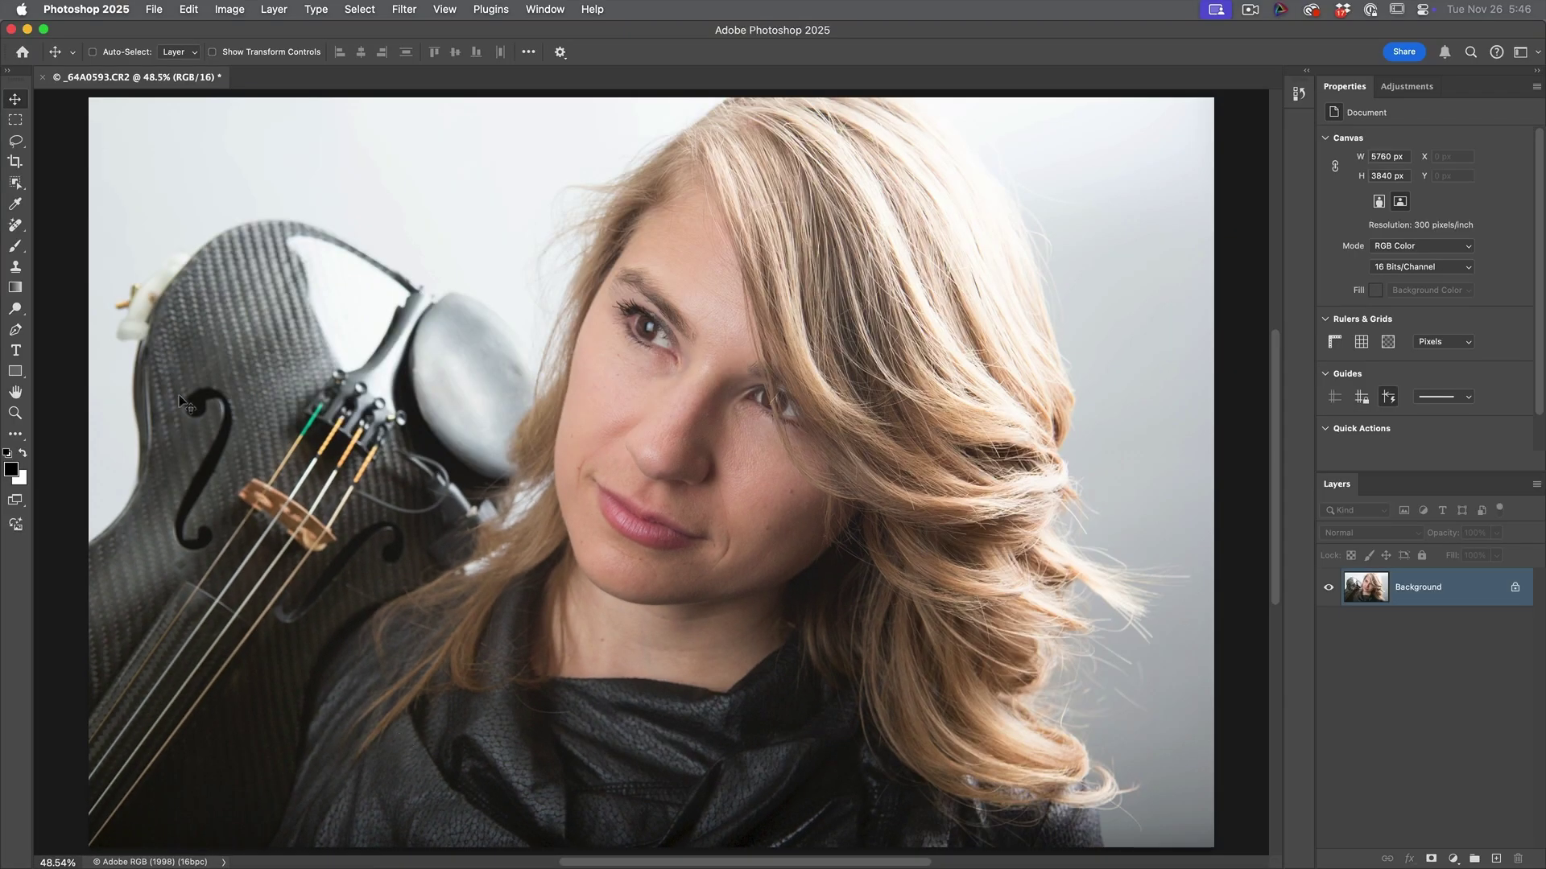
left_click(187, 8)
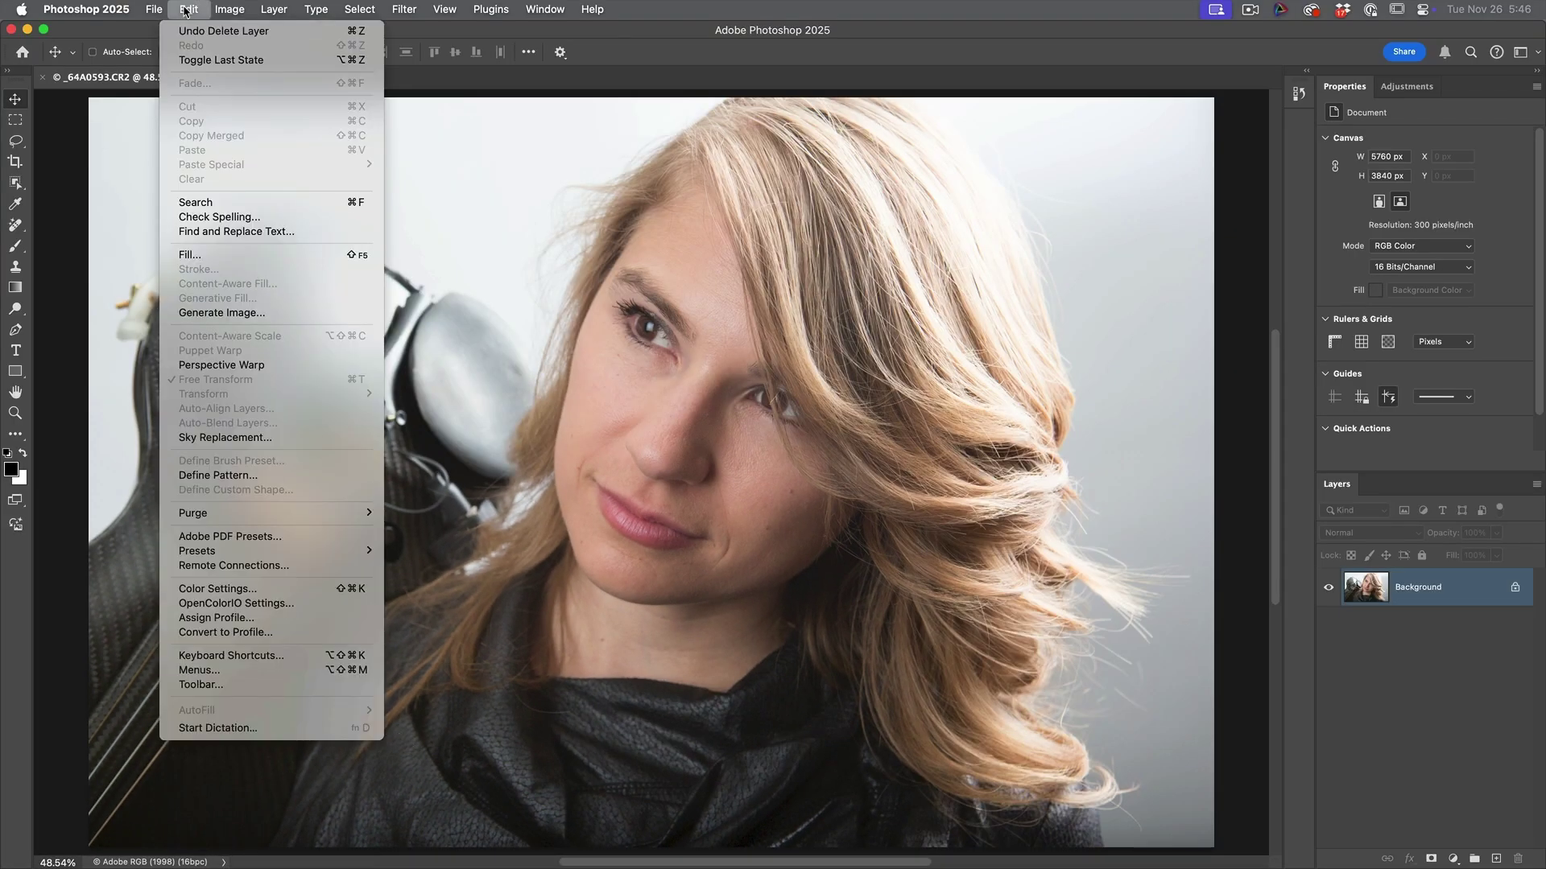
- In Color Settings, set the RGB Color Management Policy to Off
left_click(251, 590)
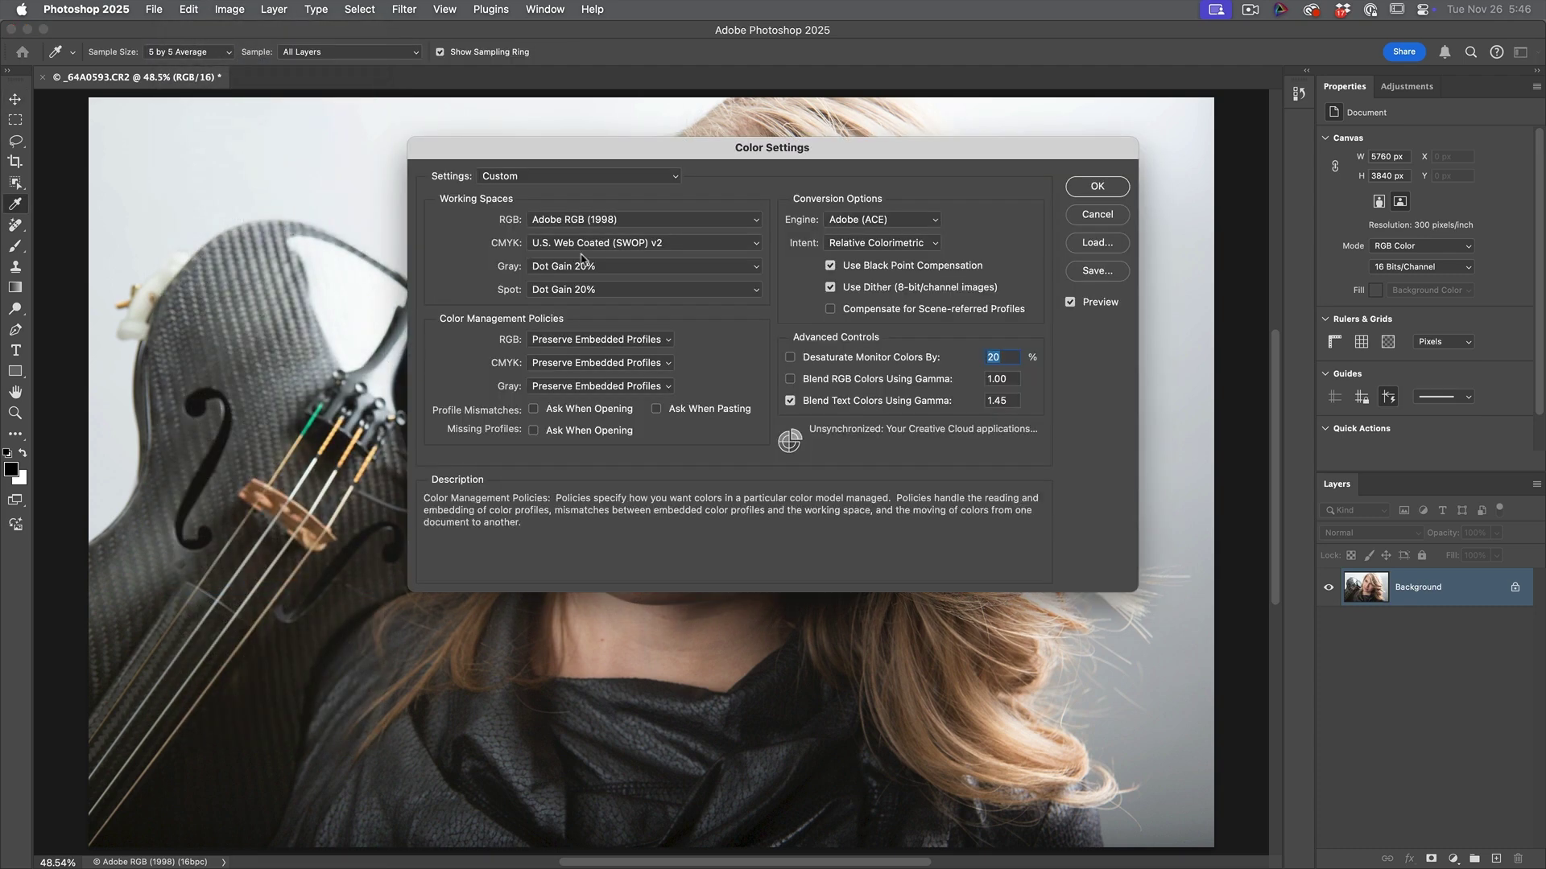
mouse_move(597, 219)
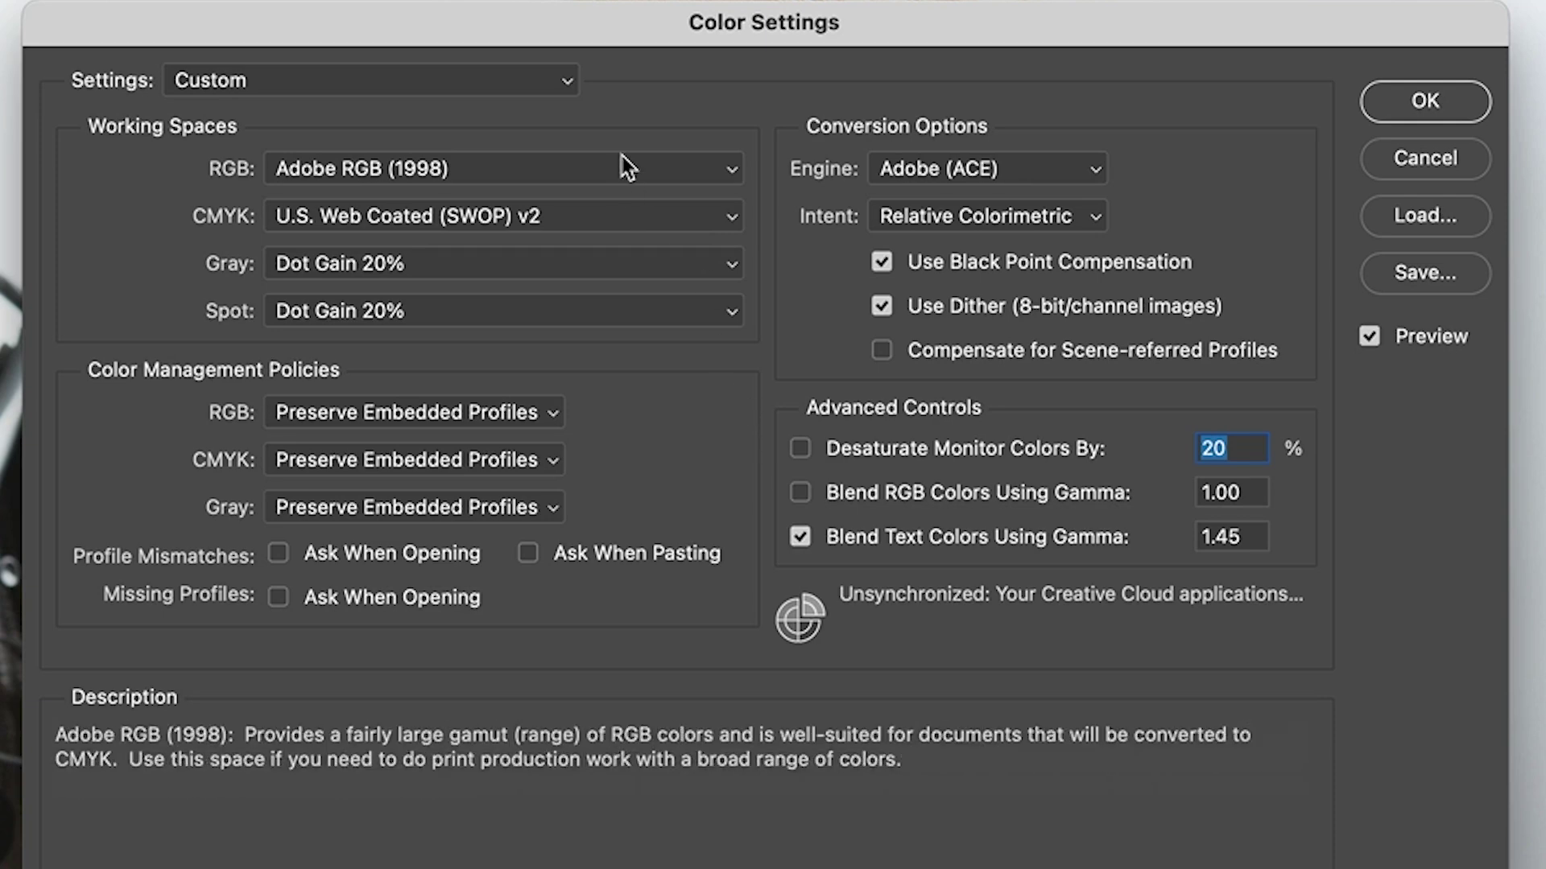
left_click(414, 412)
left_click(322, 387)
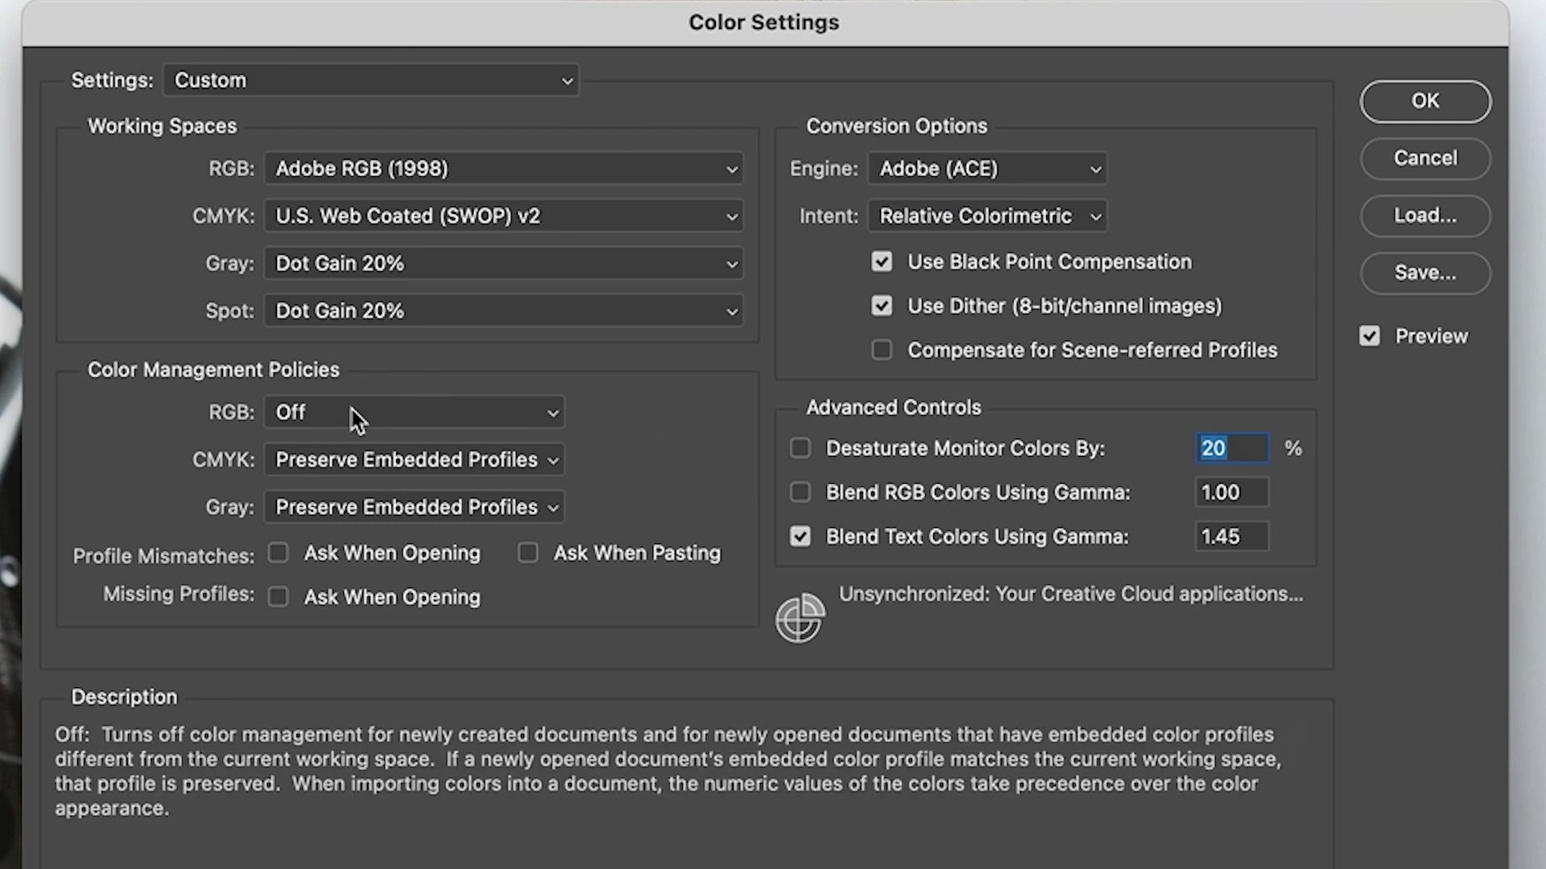
left_click(351, 413)
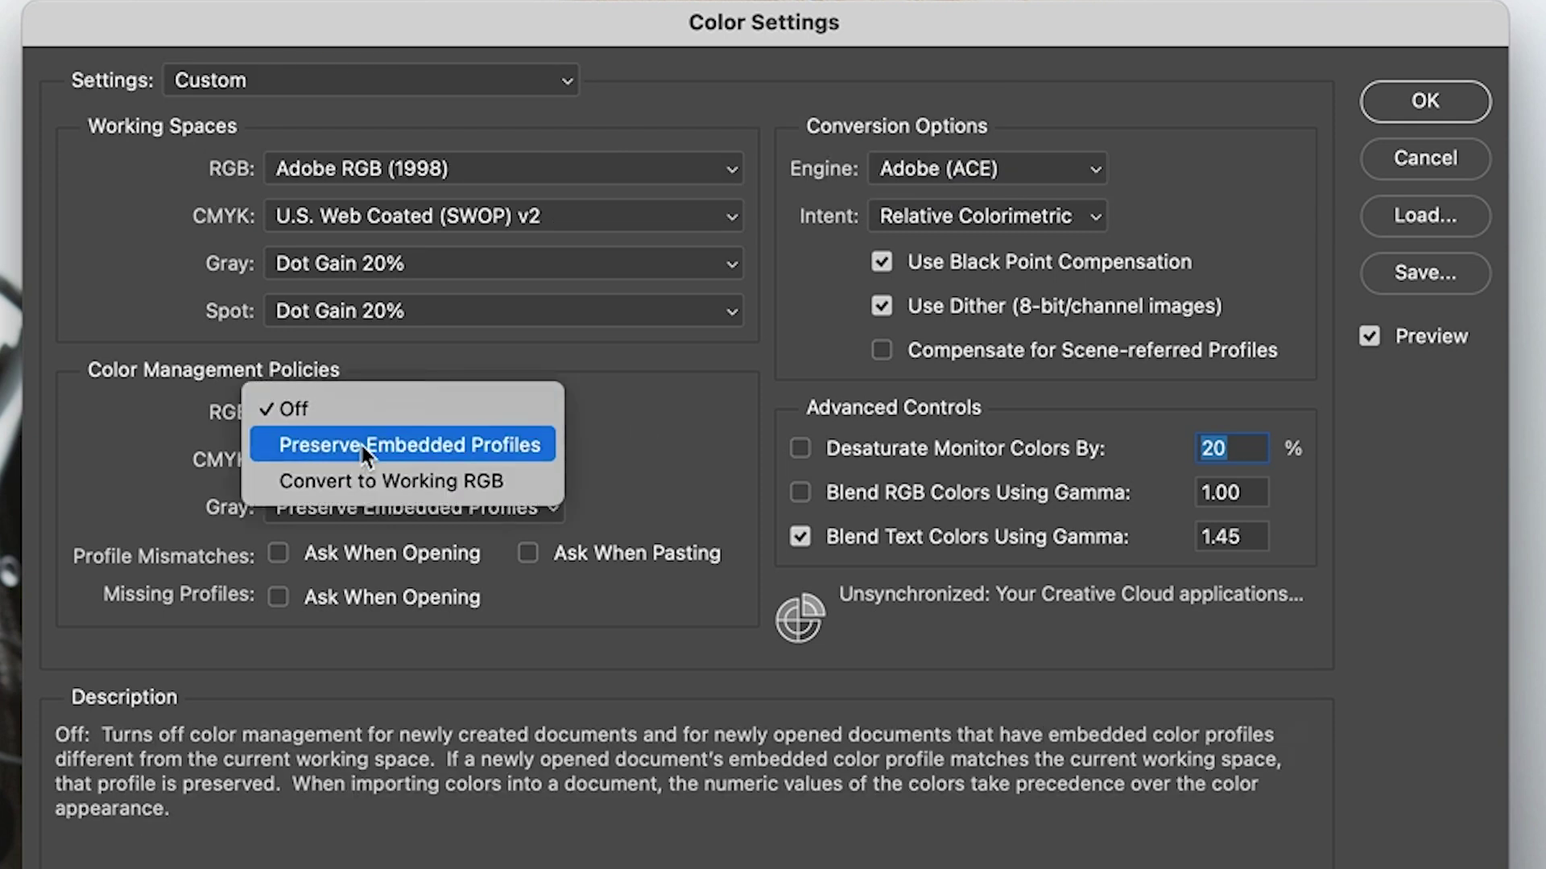
- Try Convert to Working RGB for the RGB policy, then settle on Preserve Embedded Profiles
left_click(360, 442)
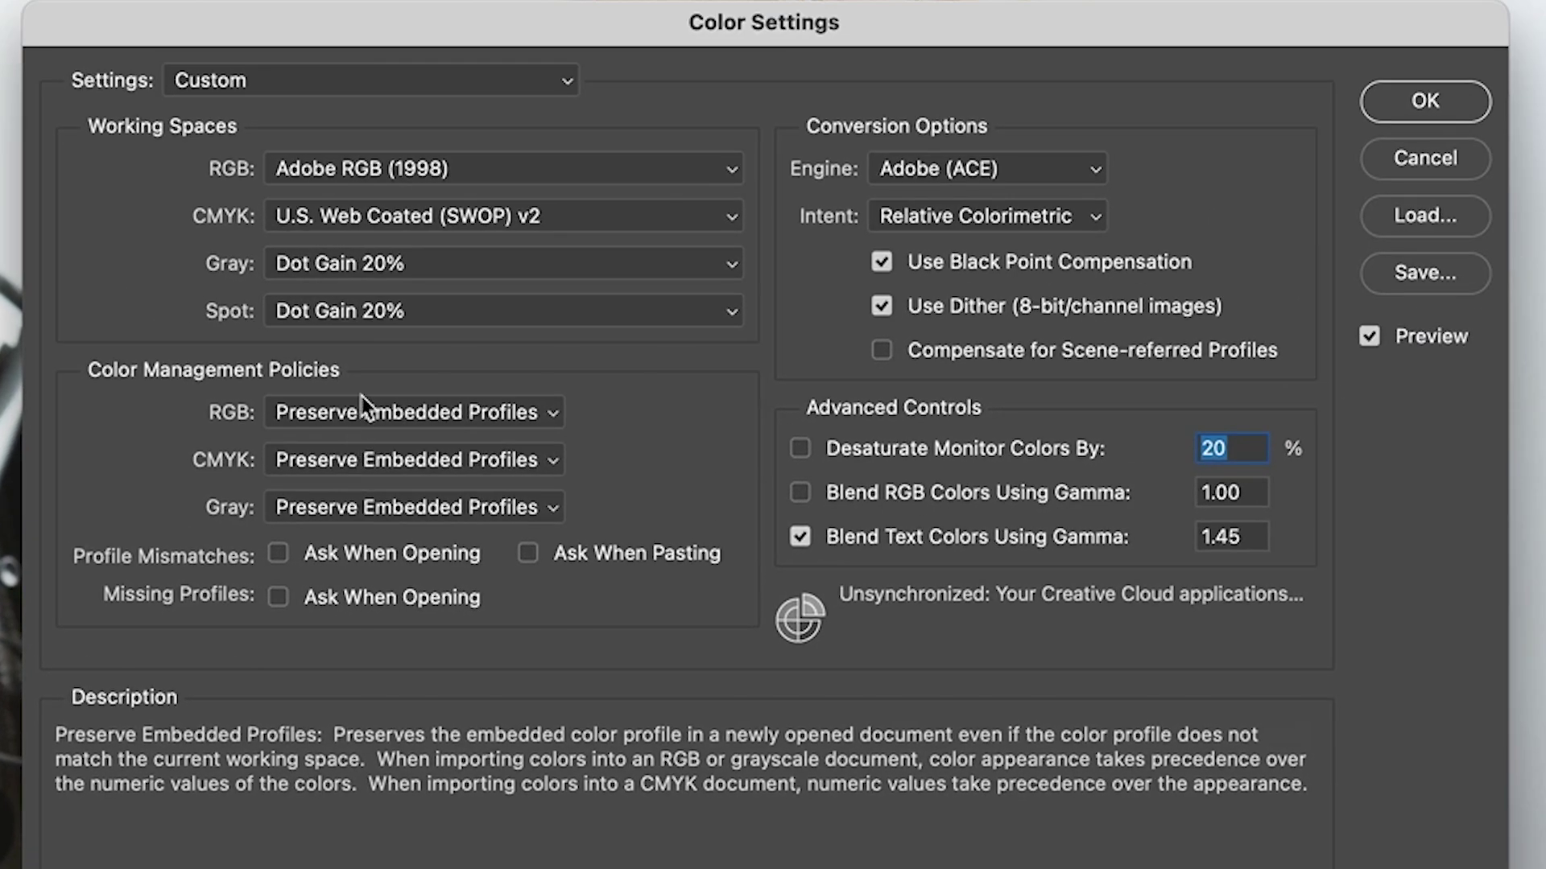
left_click(423, 352)
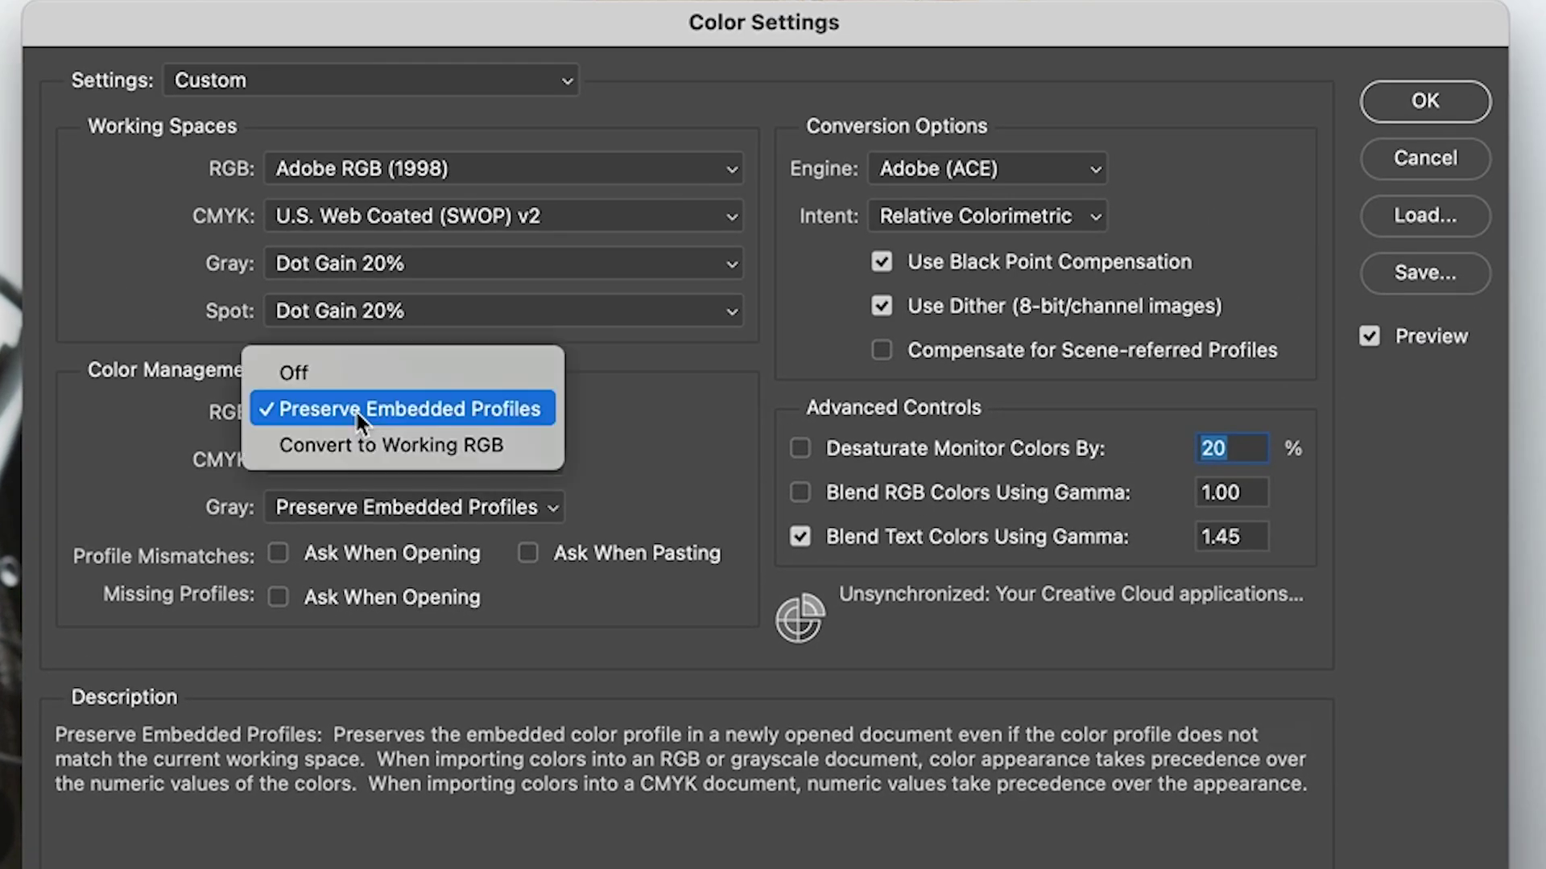
left_click(423, 387)
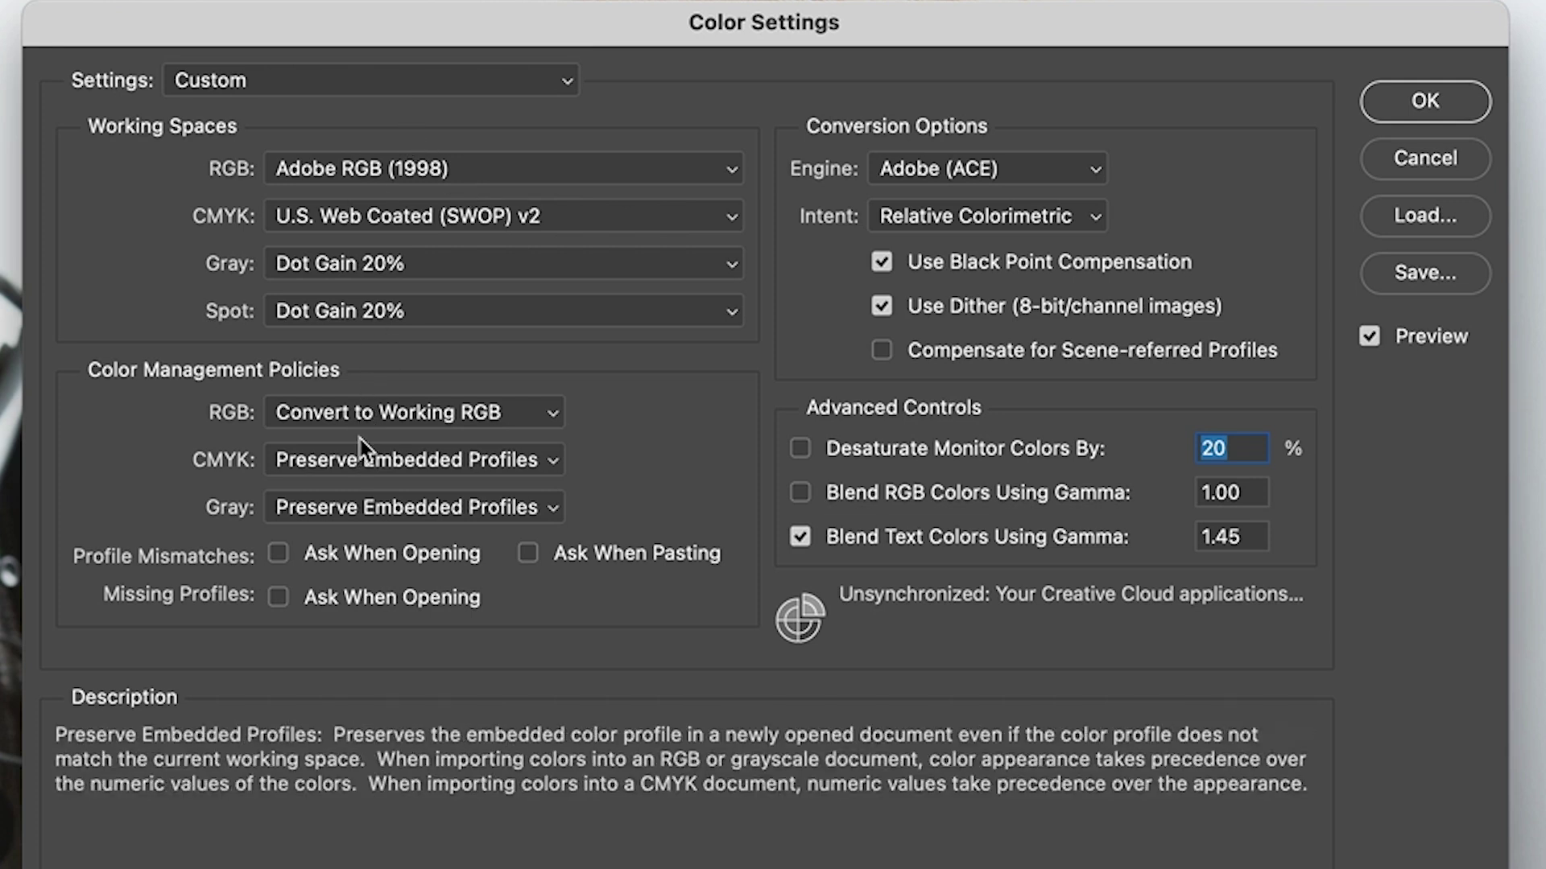
left_click(374, 413)
left_click(375, 382)
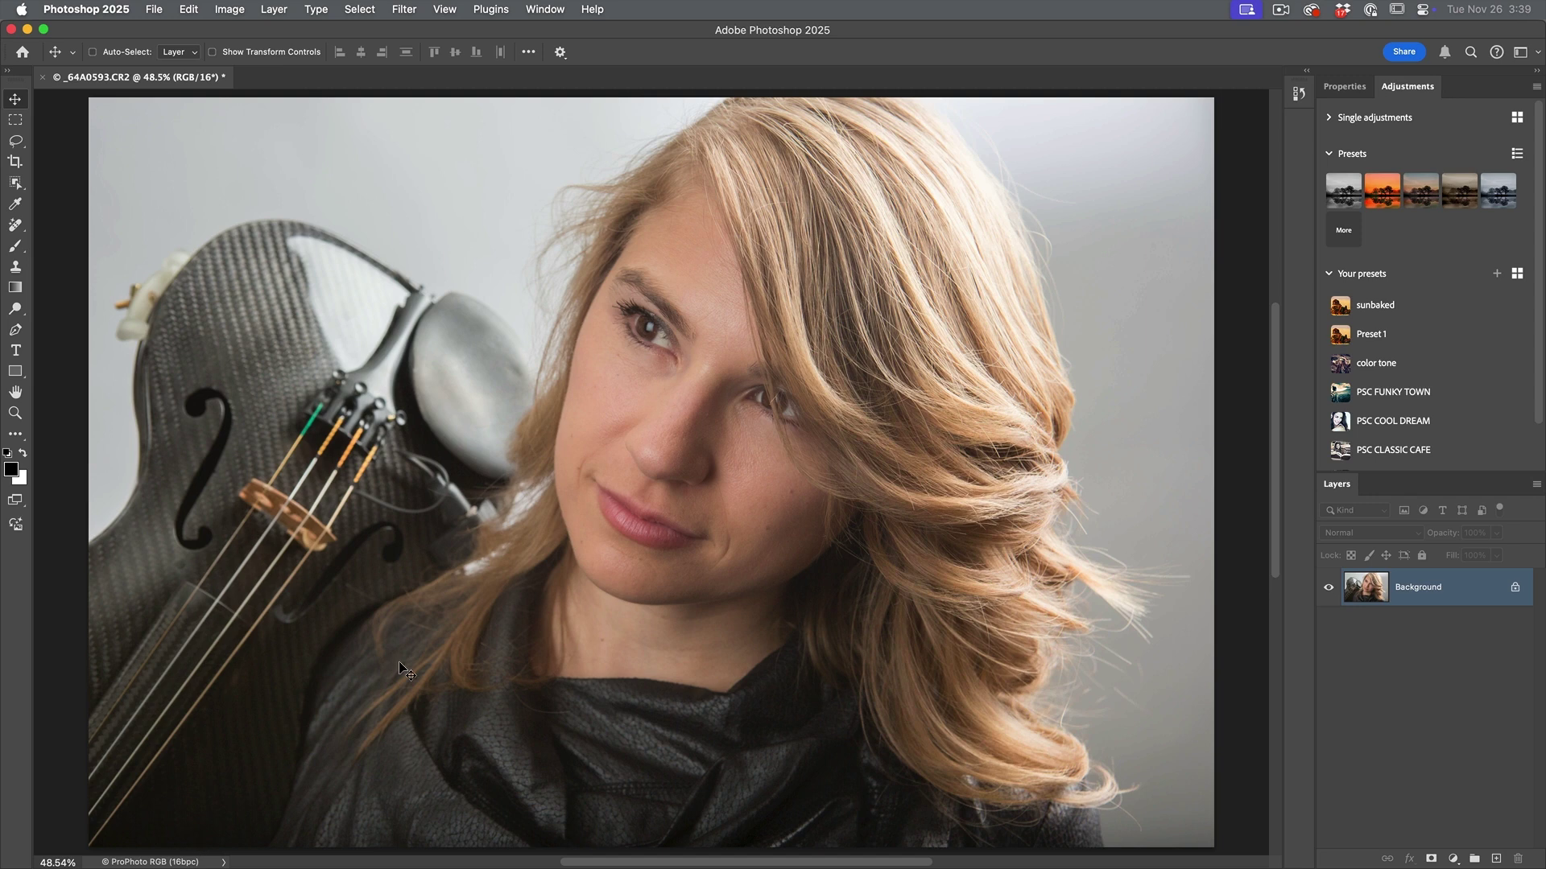
- Preview Working RGB: Adobe RGB (1998) in Assign Profile, then cancel to keep ProPhoto RGB
left_click(200, 5)
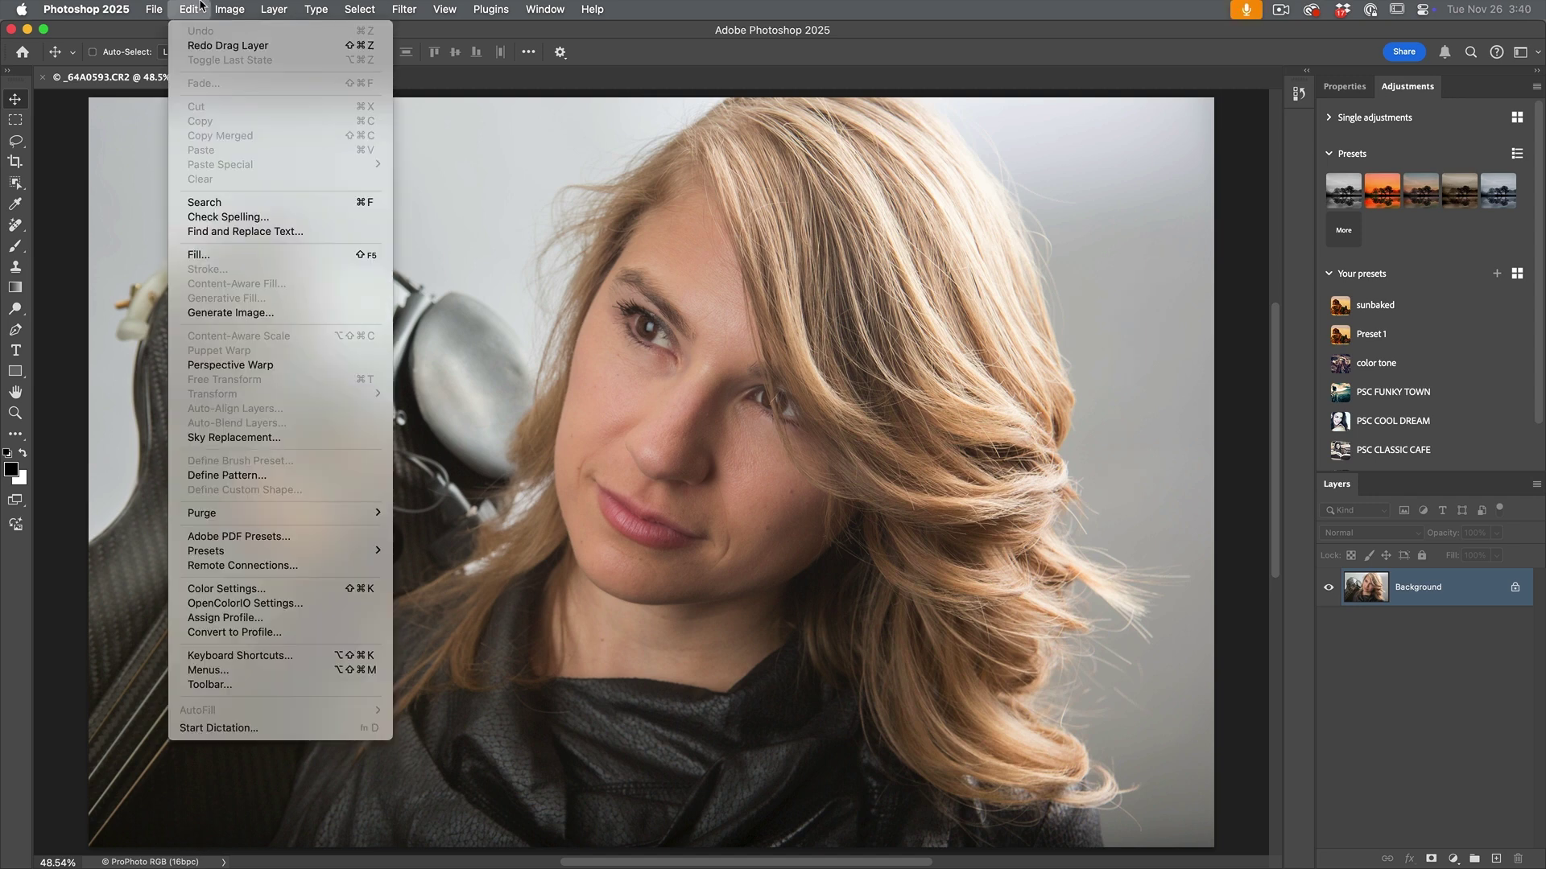
left_click(235, 618)
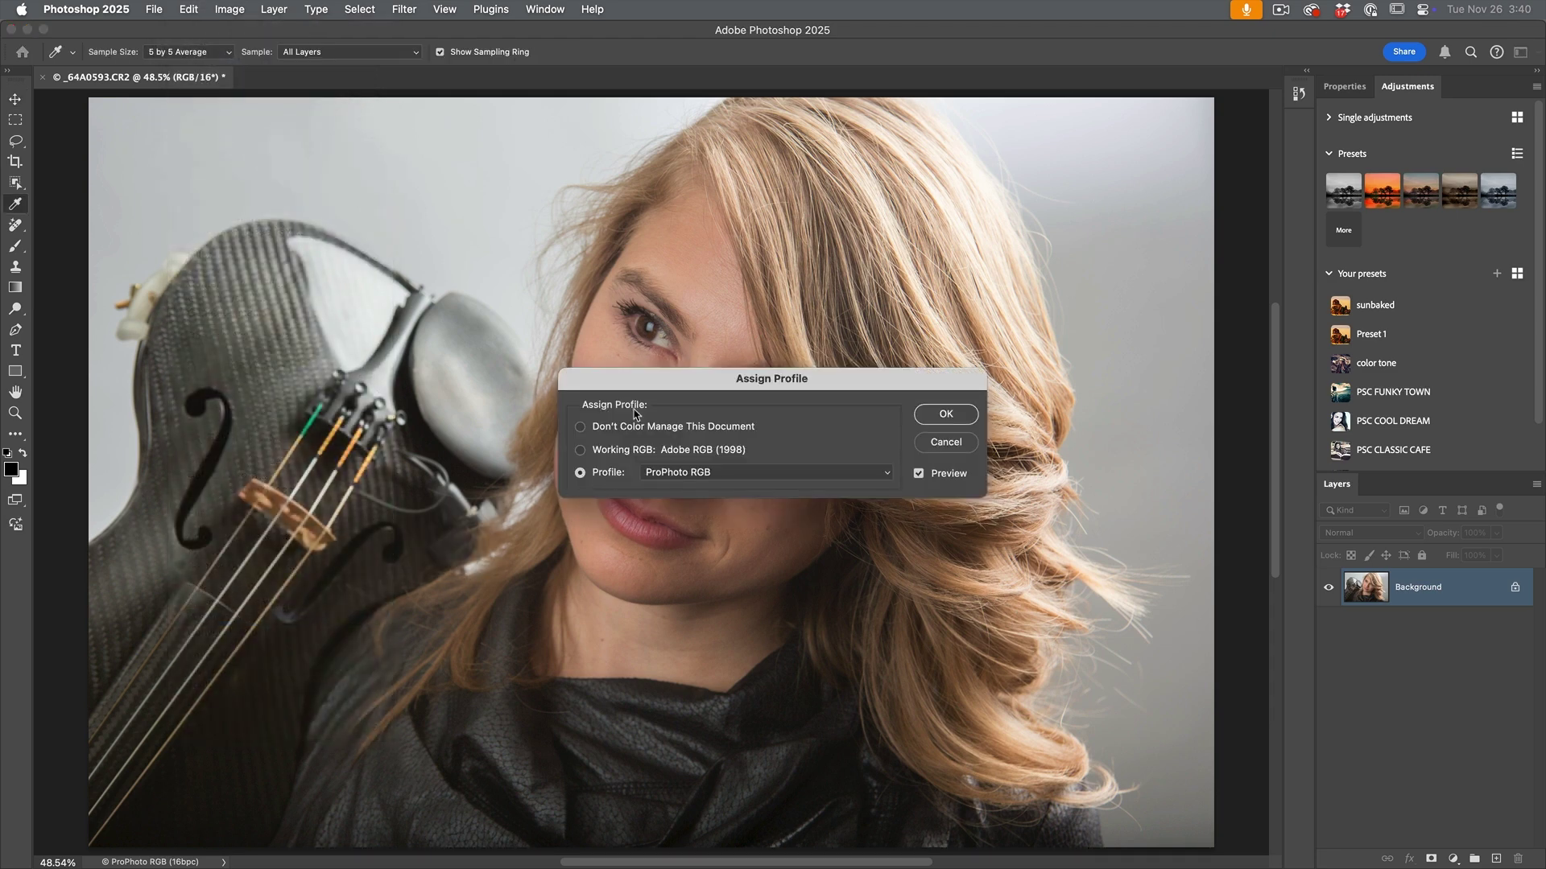
left_click_drag(648, 389, 954, 169)
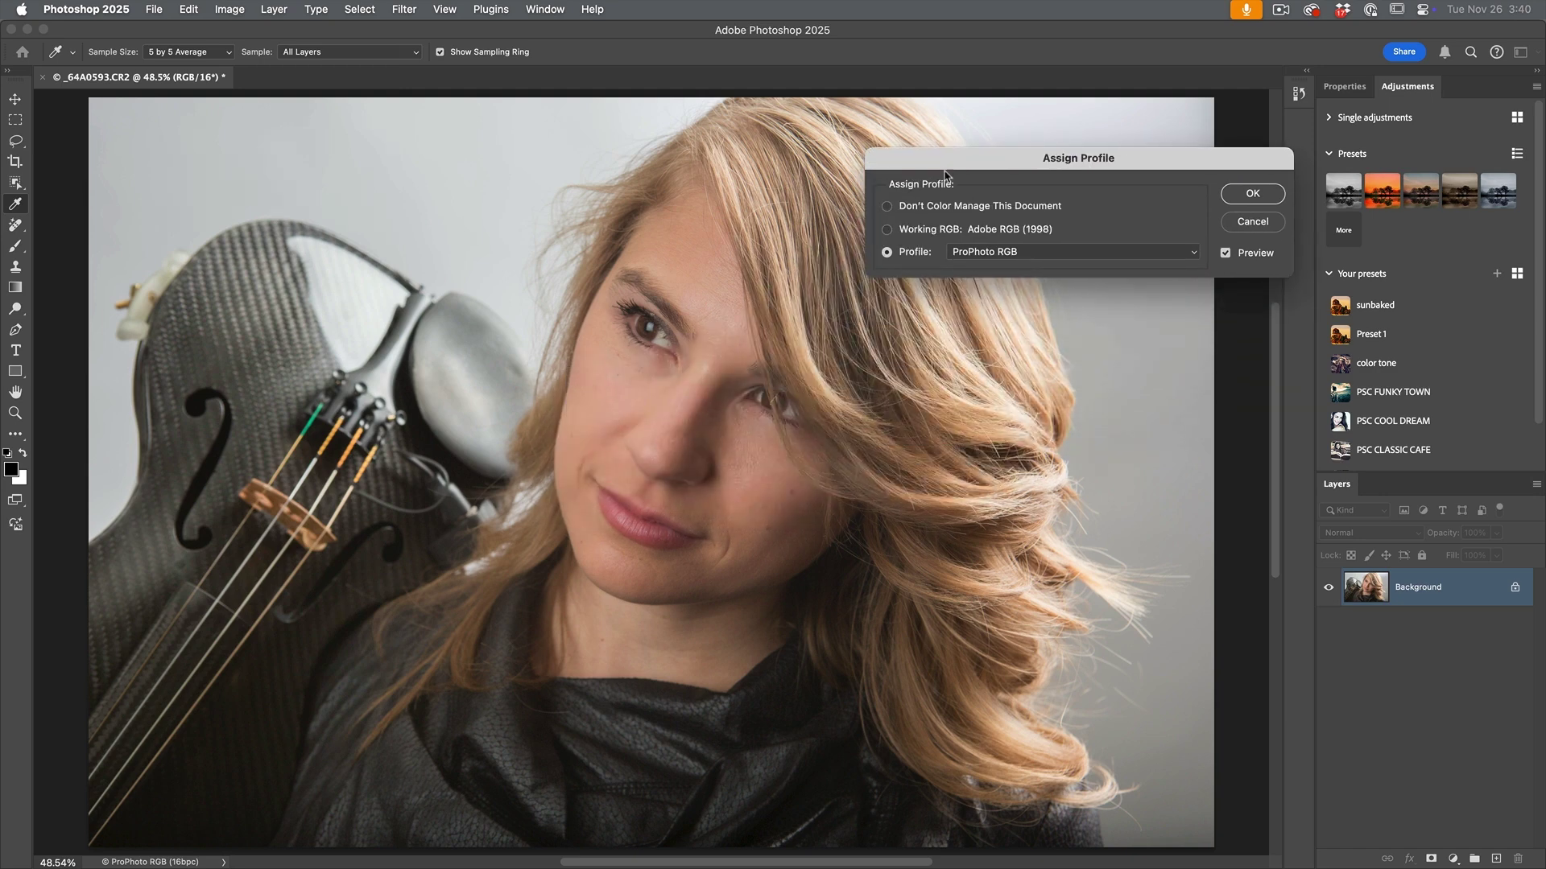
left_click(1021, 250)
left_click(1021, 250)
left_click(886, 229)
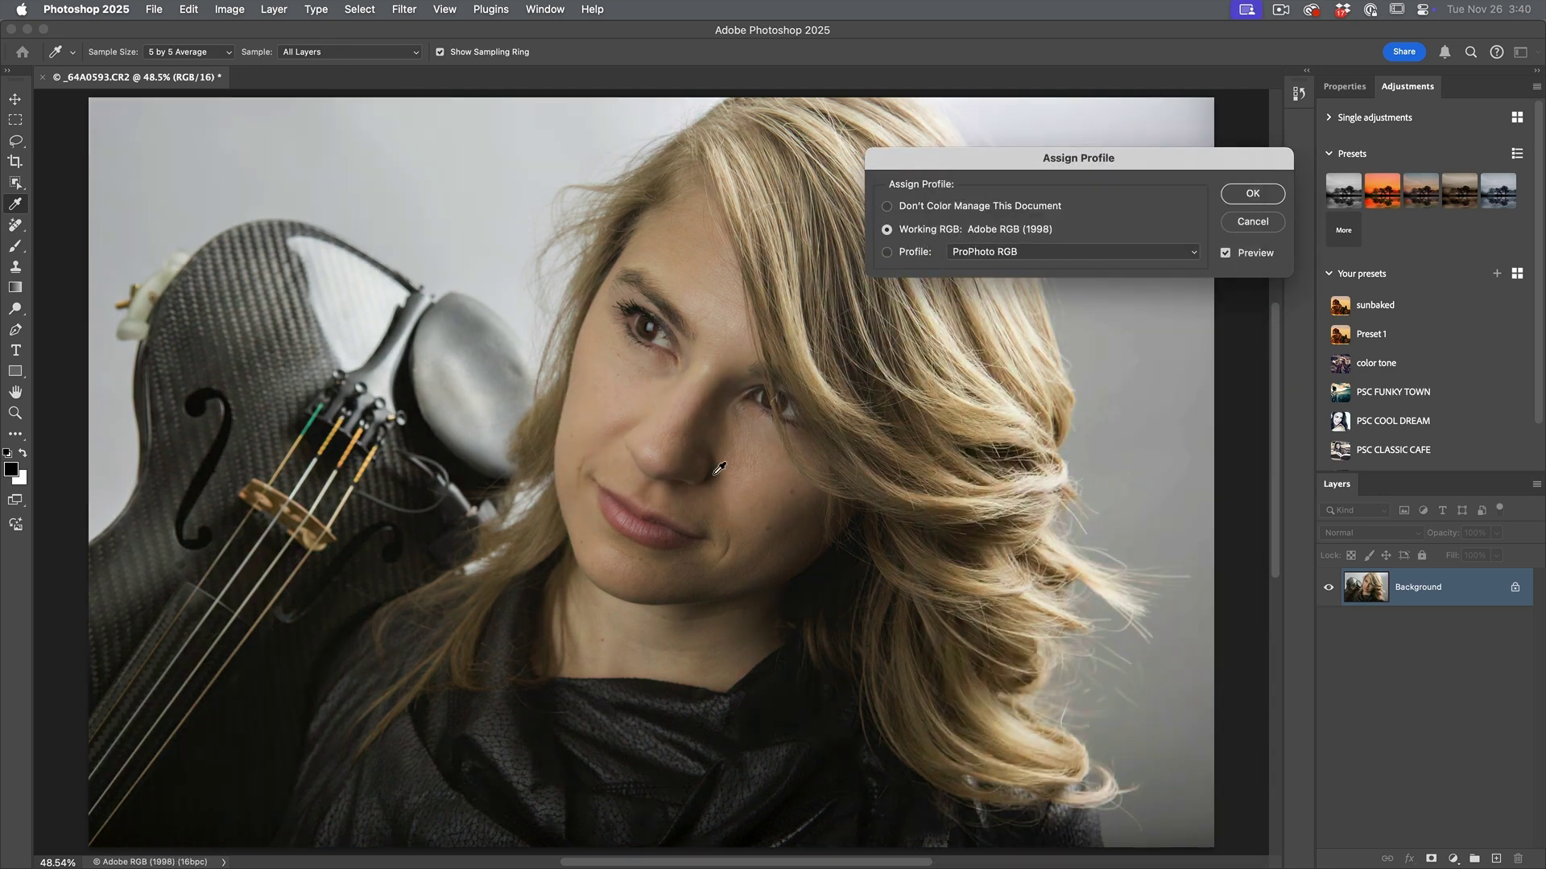
left_click(1250, 224)
left_click(189, 8)
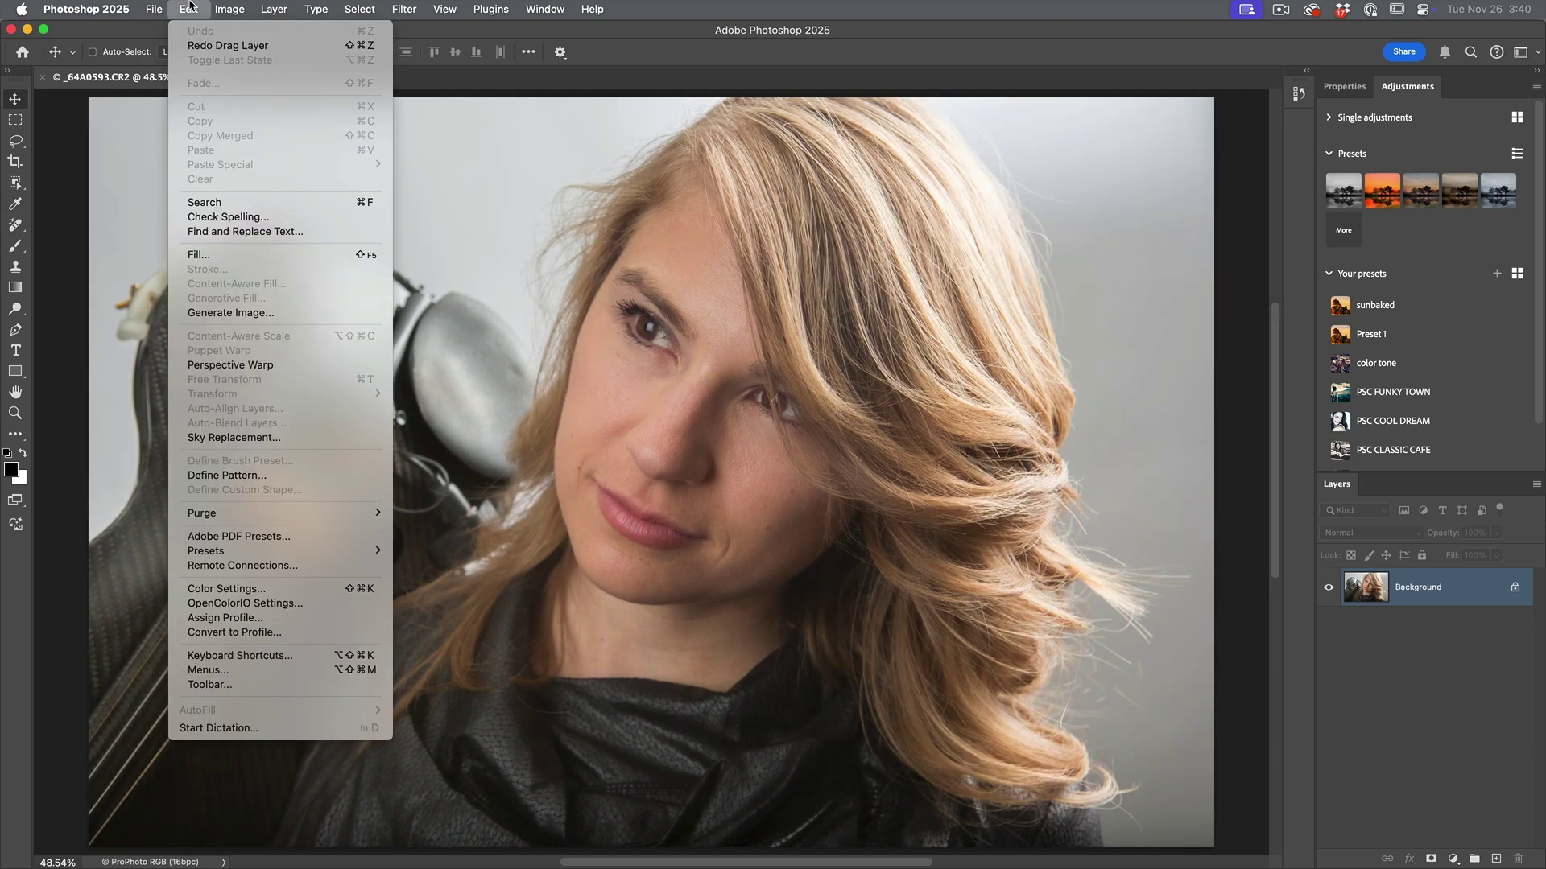
- Convert the portrait to Adobe RGB (1998) in Convert to Profile with Preview turned on
left_click(235, 633)
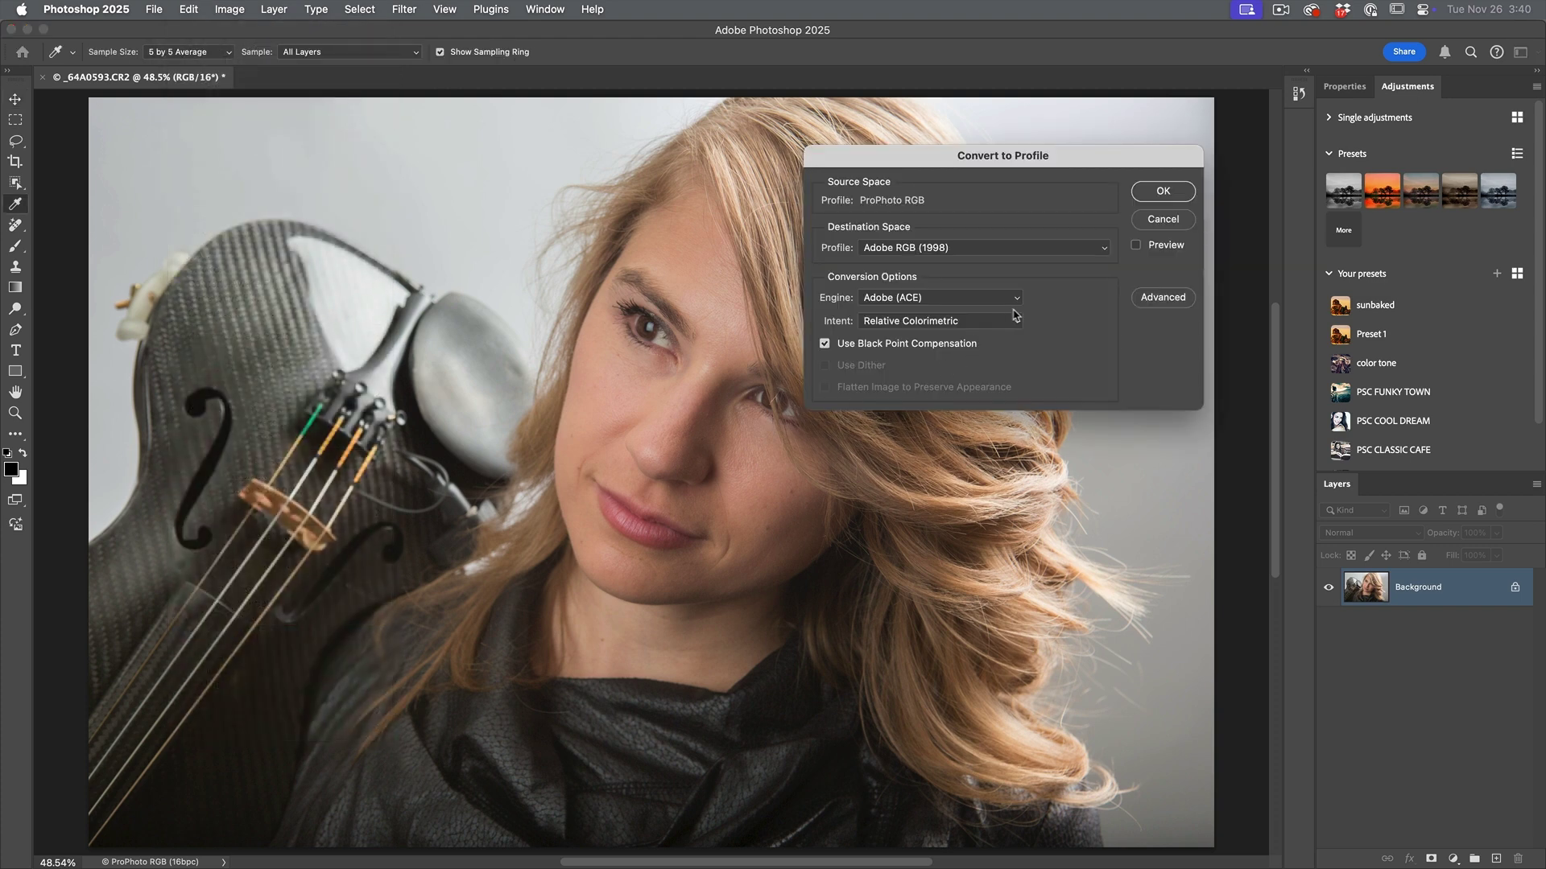
left_click(1136, 245)
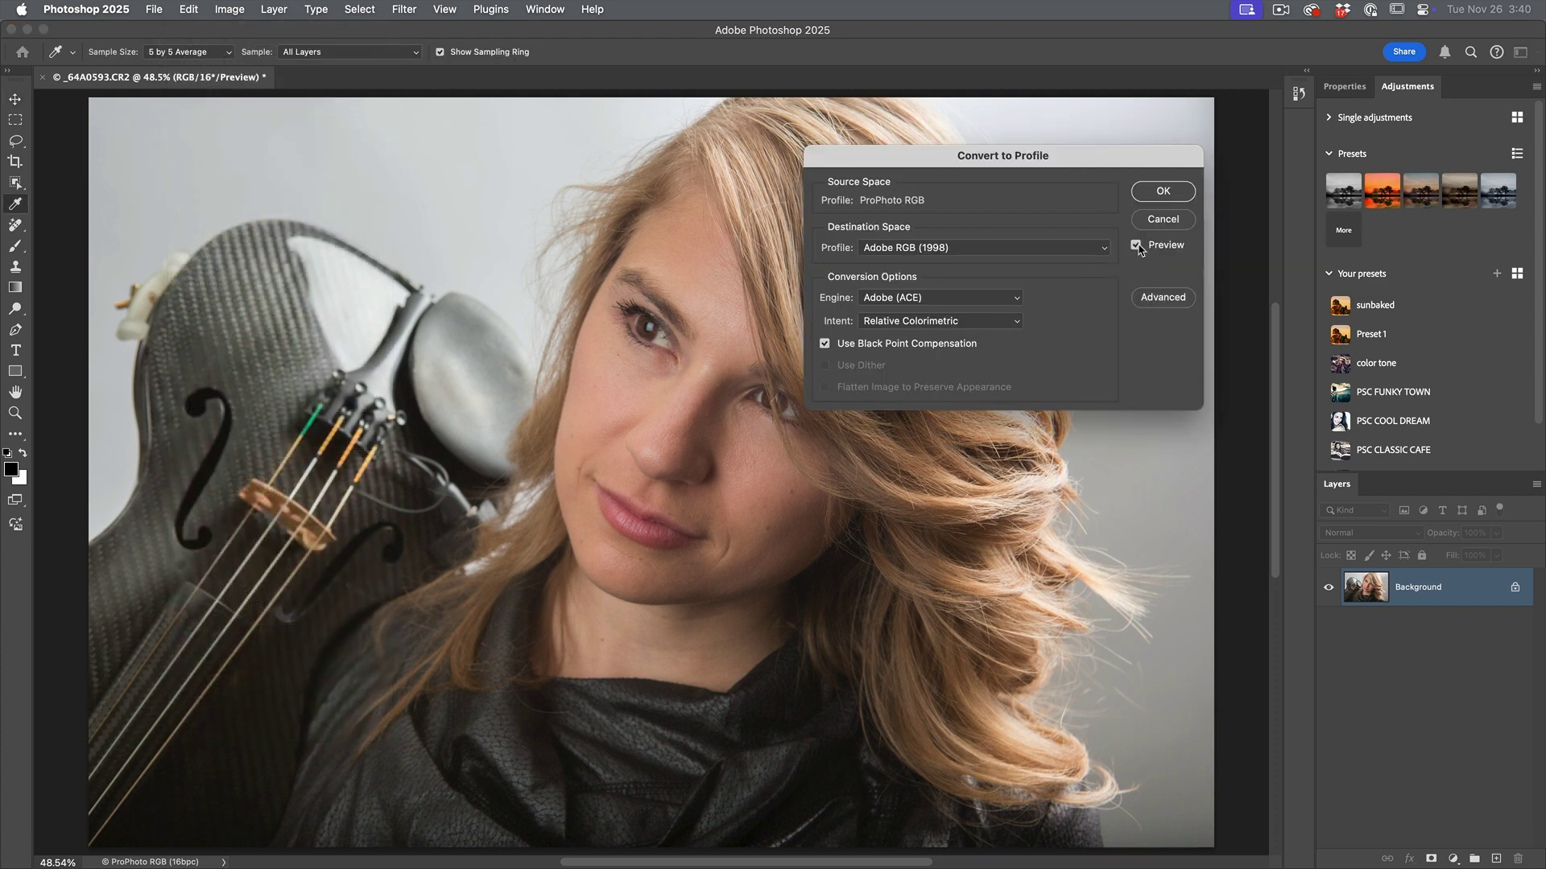
left_click(1056, 250)
left_click(1056, 250)
left_click(1157, 191)
key("v")
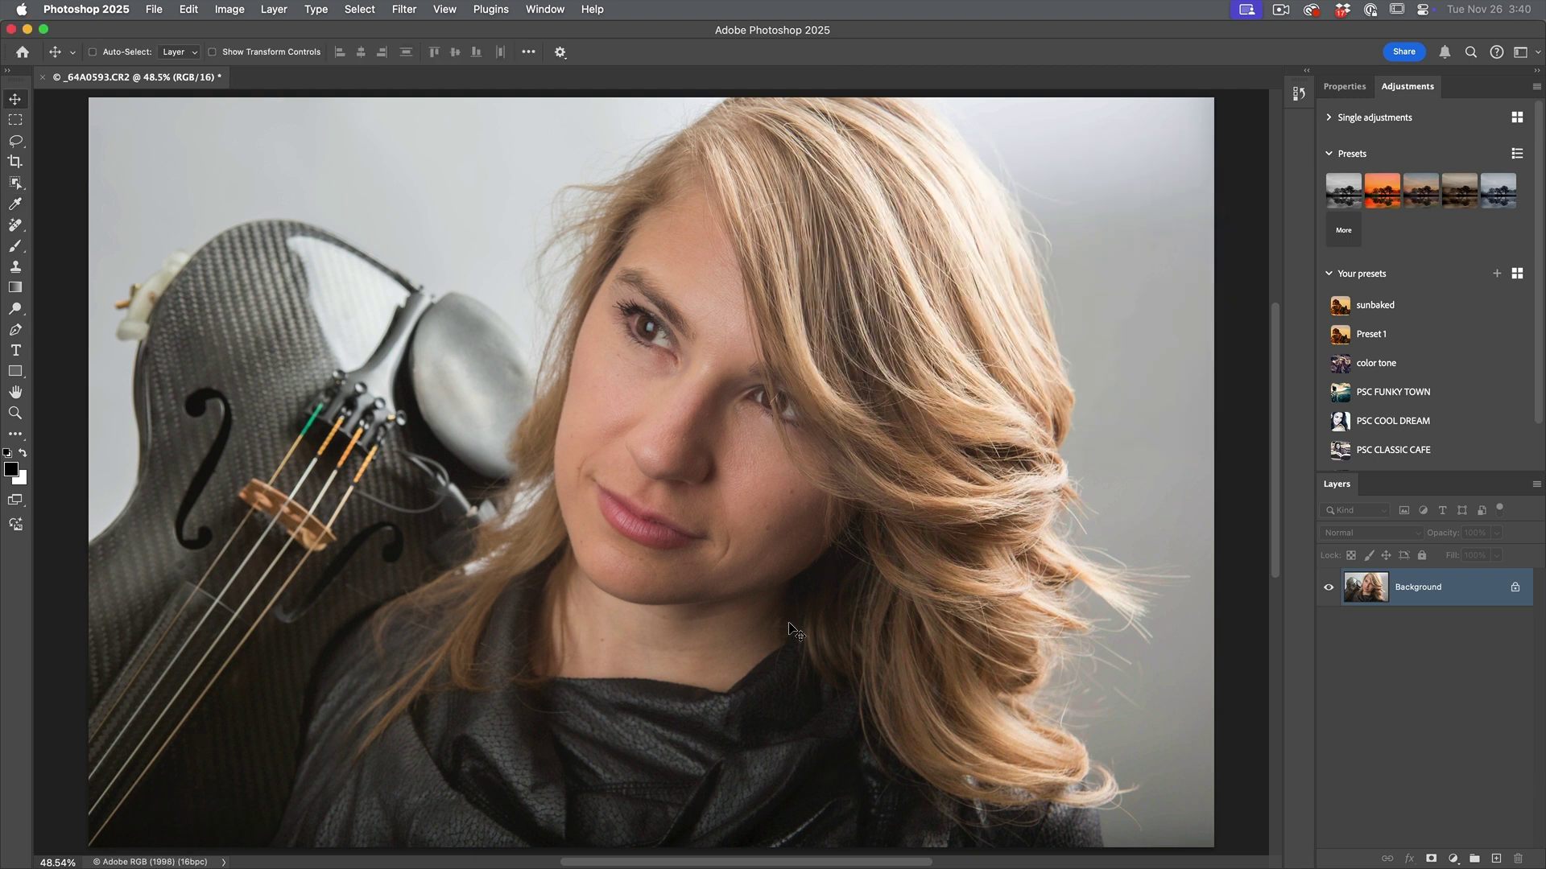